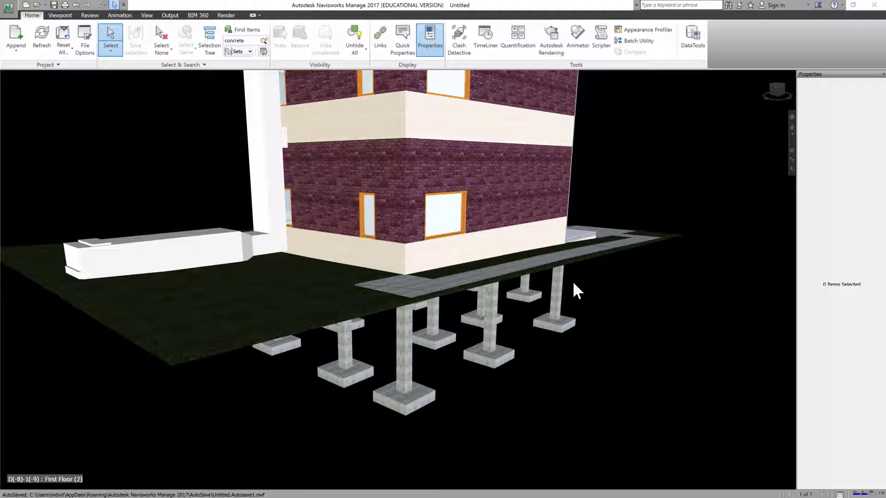
Select five footings beneath the building one by one in the model and clear the selection.
scroll(378, 363, down, 5)
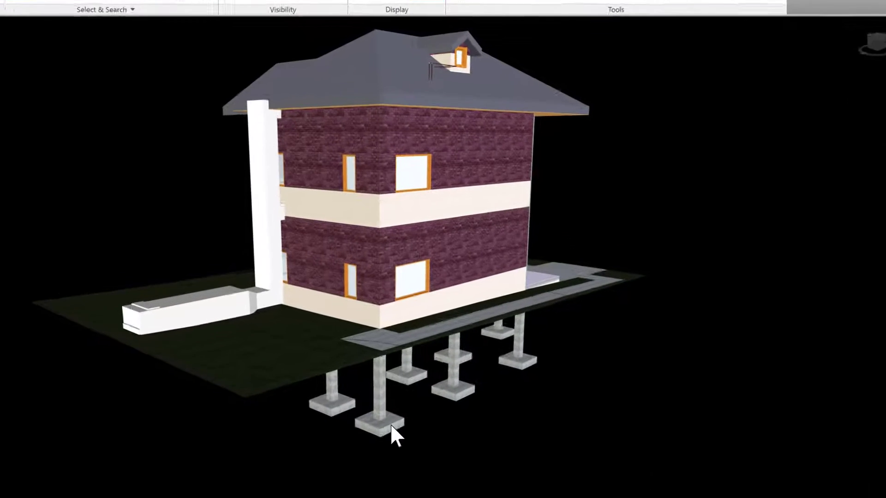
click(395, 383)
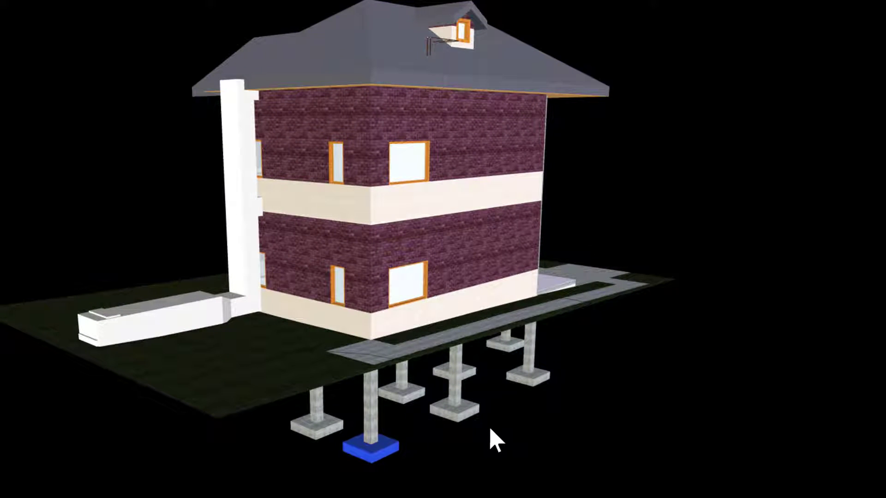
ctrl+click(461, 415)
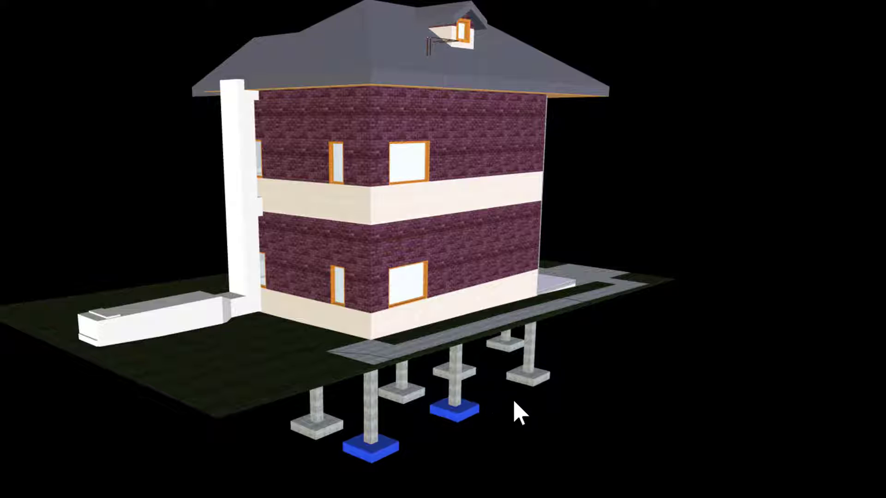
ctrl+click(526, 376)
ctrl+click(511, 350)
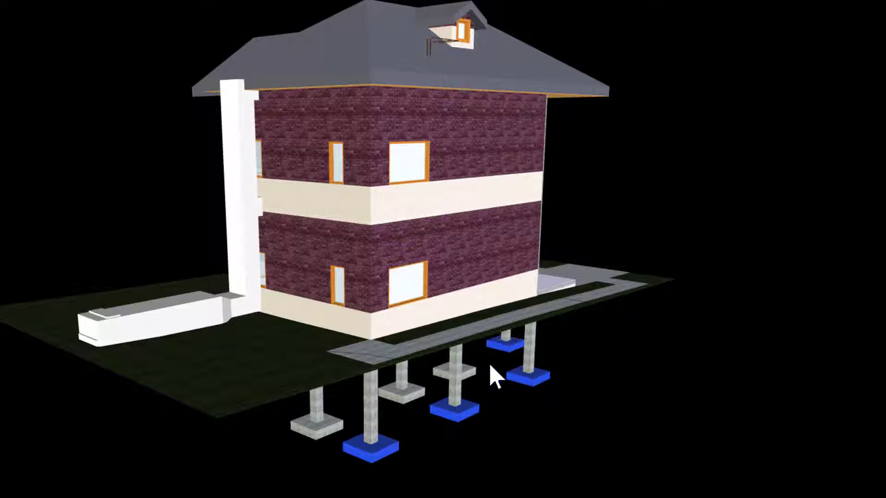
ctrl+click(466, 371)
click(633, 379)
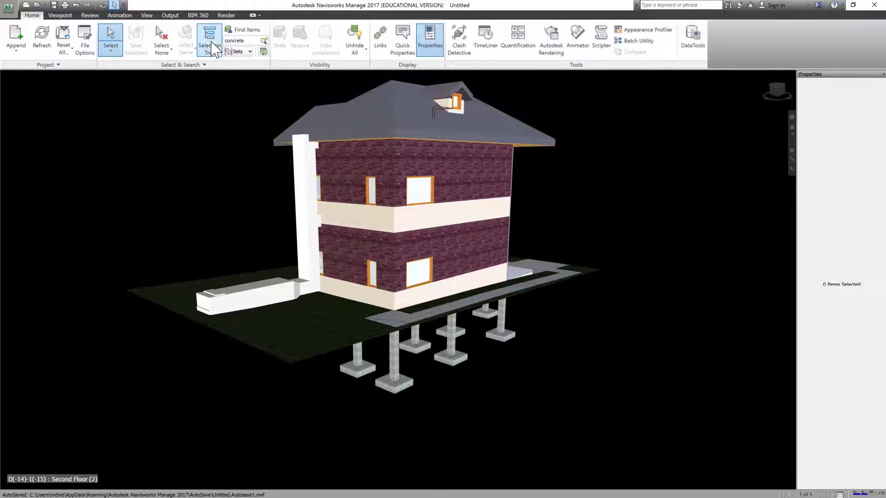
Open the Selection Tree and expand Example File_Structure.nwc through Level 02 - T.O. Footing to the individual 48" x 48" x 12" footings.
click(210, 40)
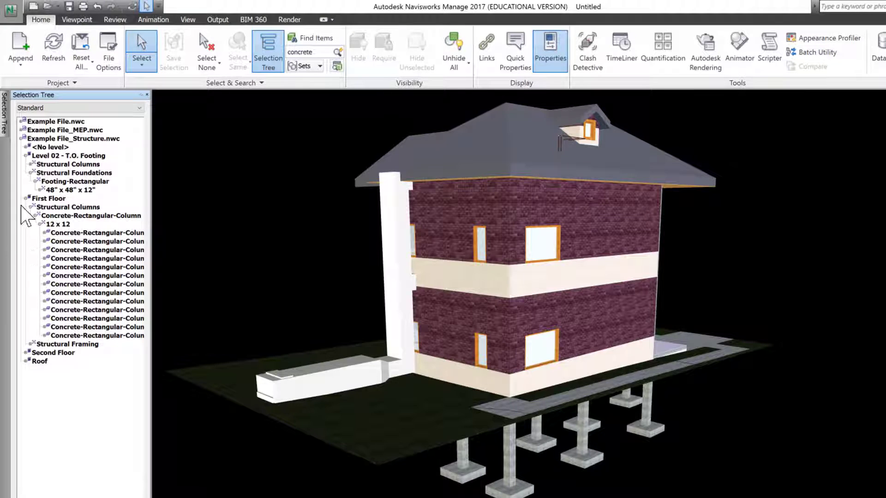
click(21, 139)
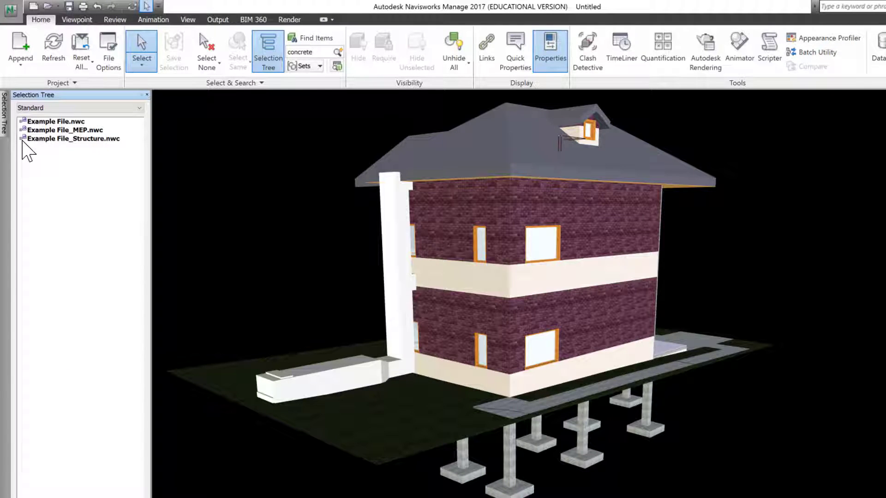
click(21, 138)
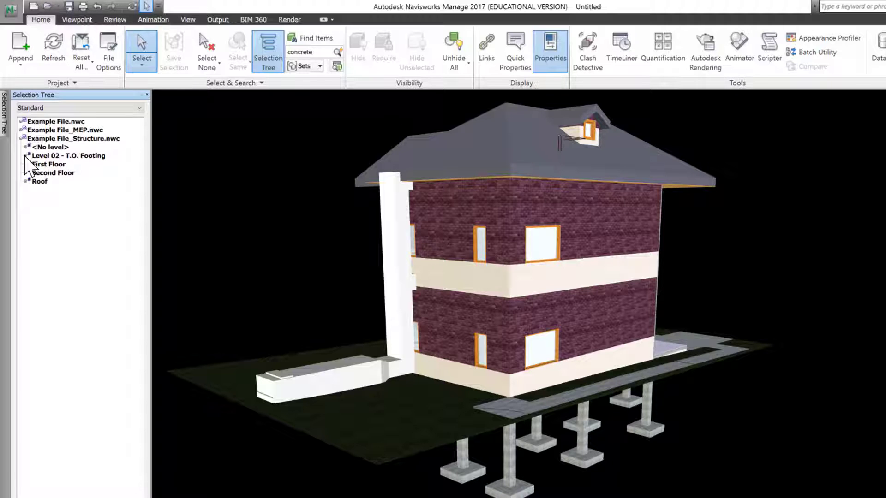
click(26, 155)
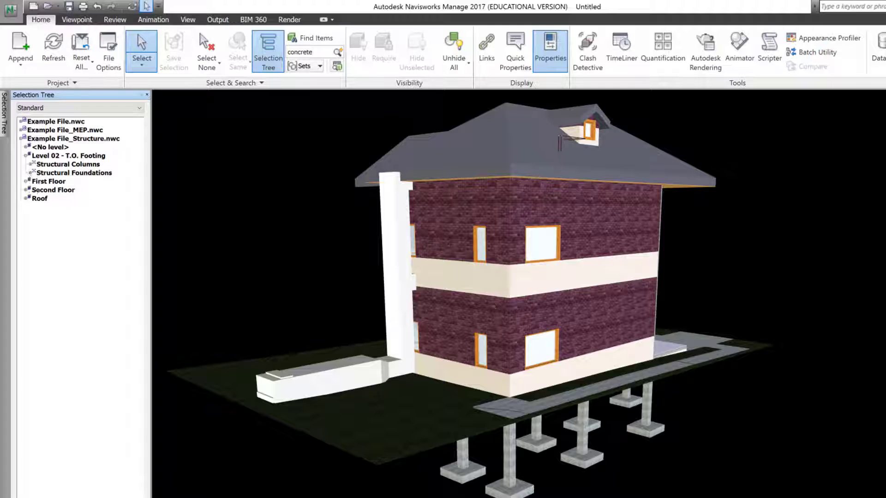
click(30, 173)
click(35, 182)
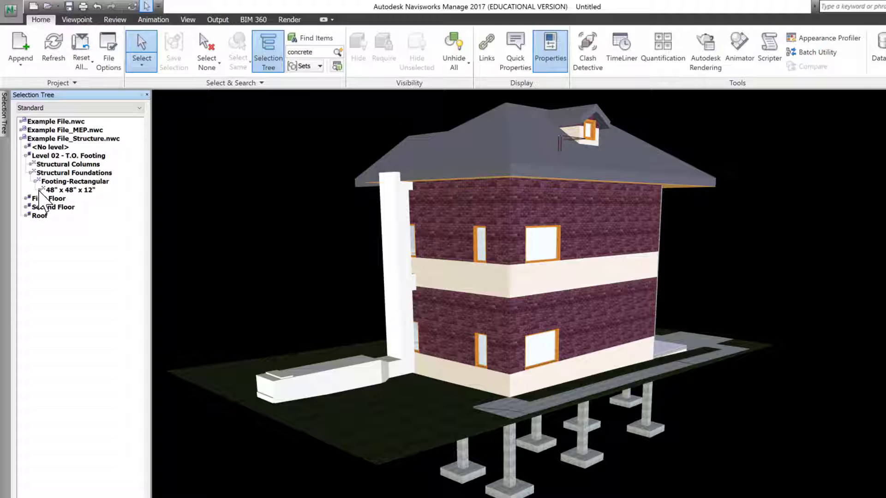
click(39, 190)
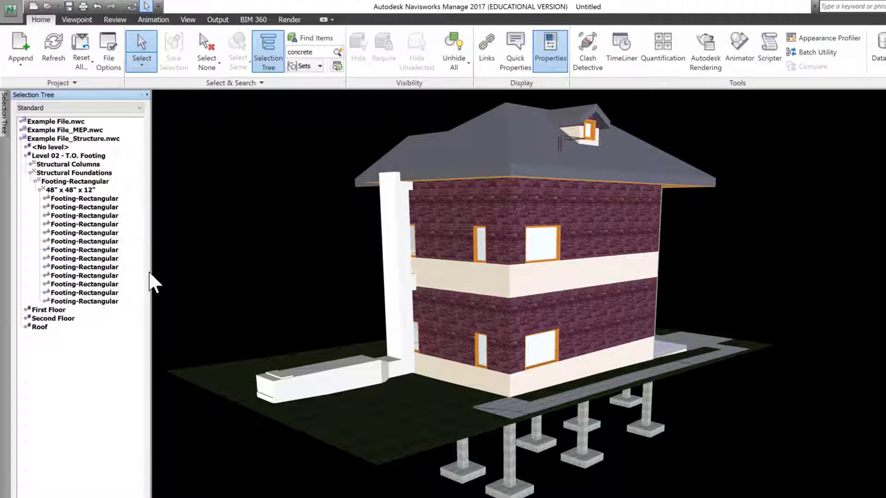
Select the whole range of Footing-Rectangular items in the Selection Tree and clear the selection.
click(108, 302)
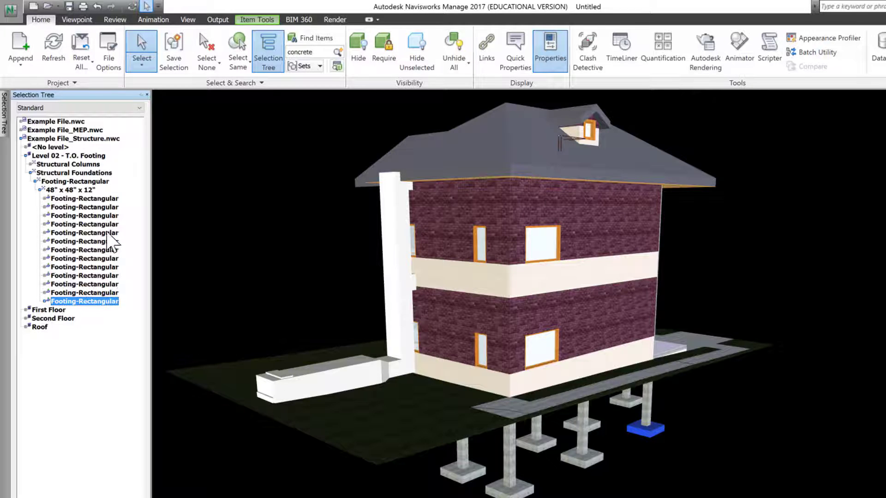
shift+click(94, 199)
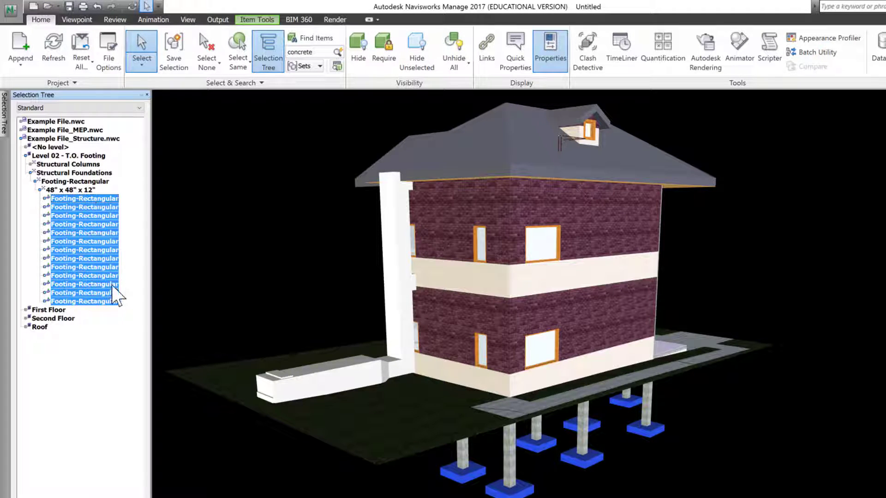
click(119, 367)
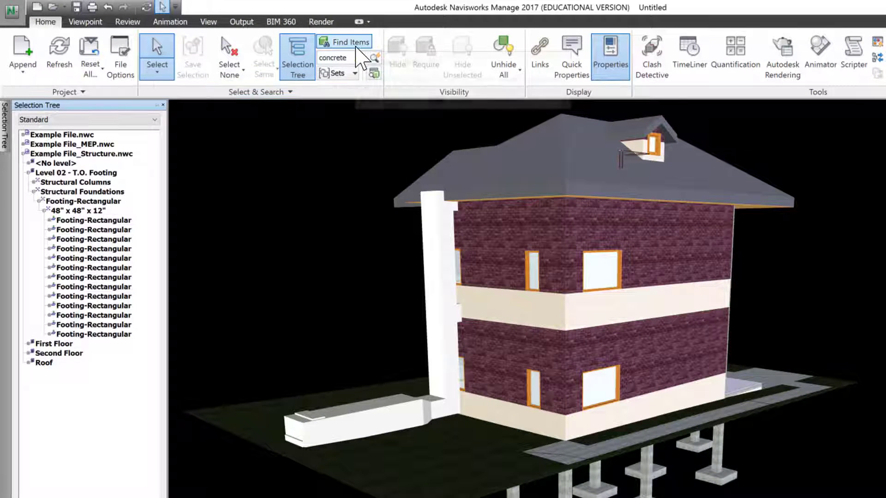
Open the Find Items window and move it clear of the Selection Tree area.
click(351, 42)
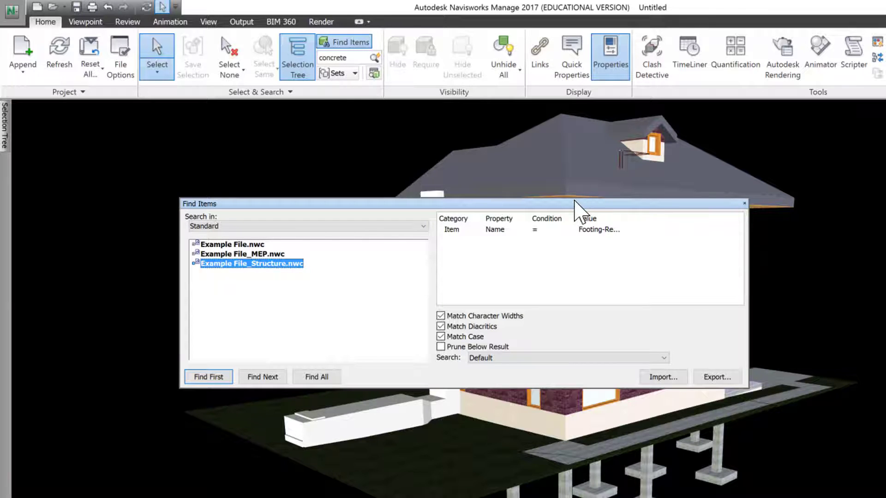
drag(575, 201, 526, 202)
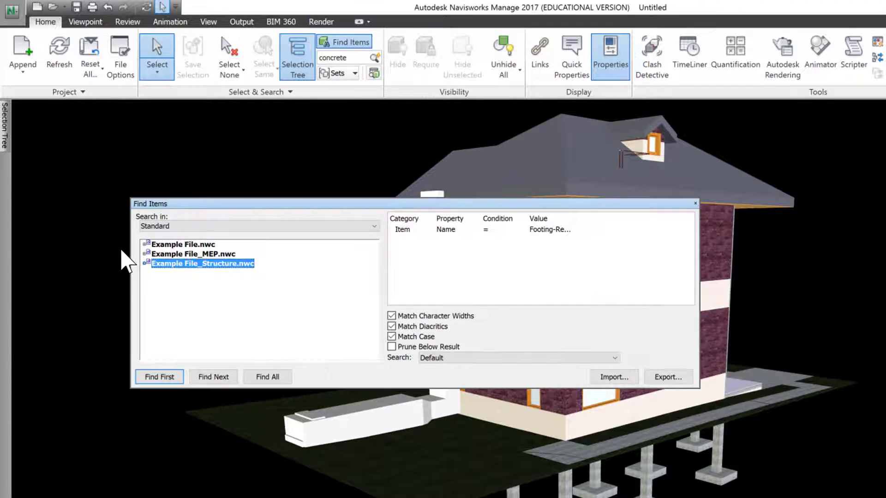
drag(263, 204, 519, 202)
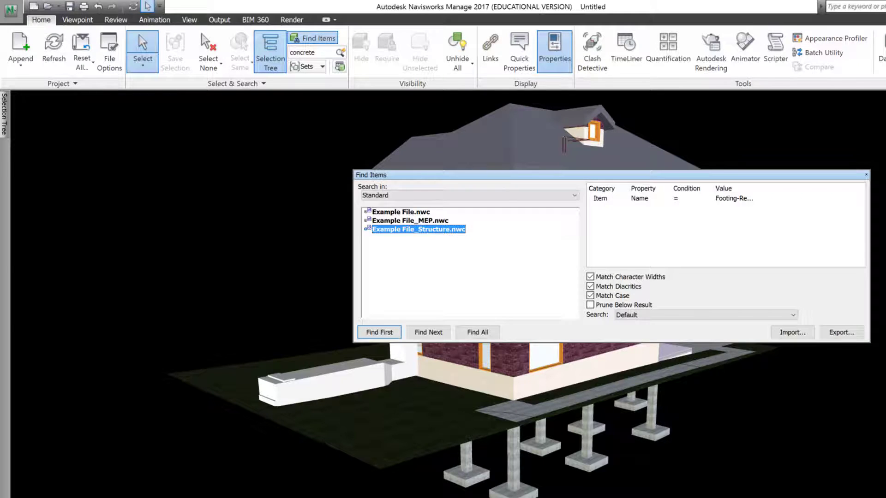
Pin the Selection Tree so it stays open and place the Find Items window beside it.
mouse_move(4, 125)
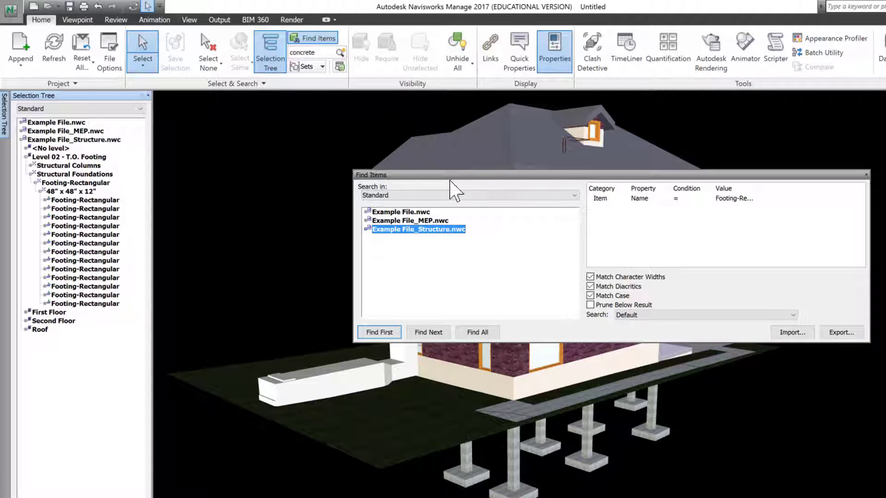
click(489, 185)
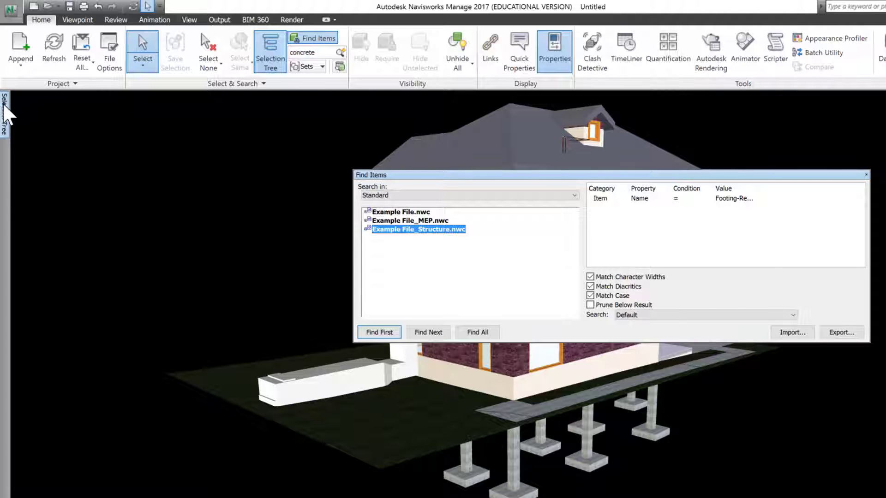
mouse_move(5, 111)
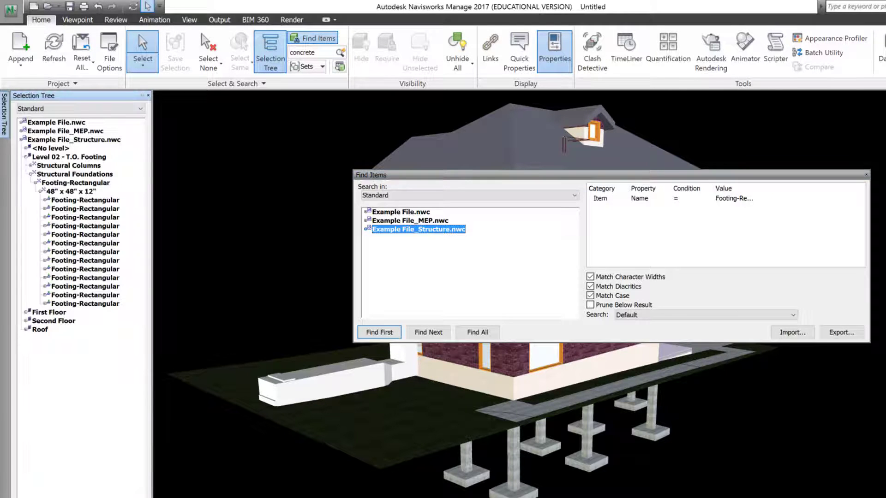
click(143, 95)
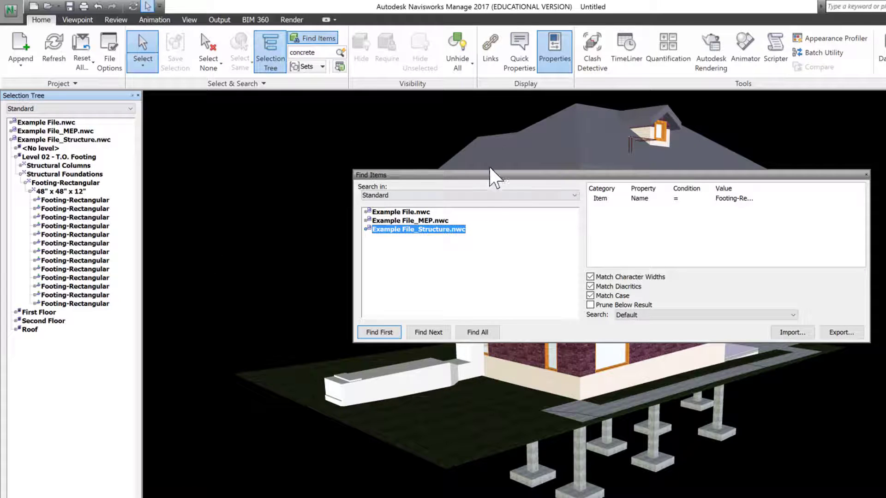
click(475, 177)
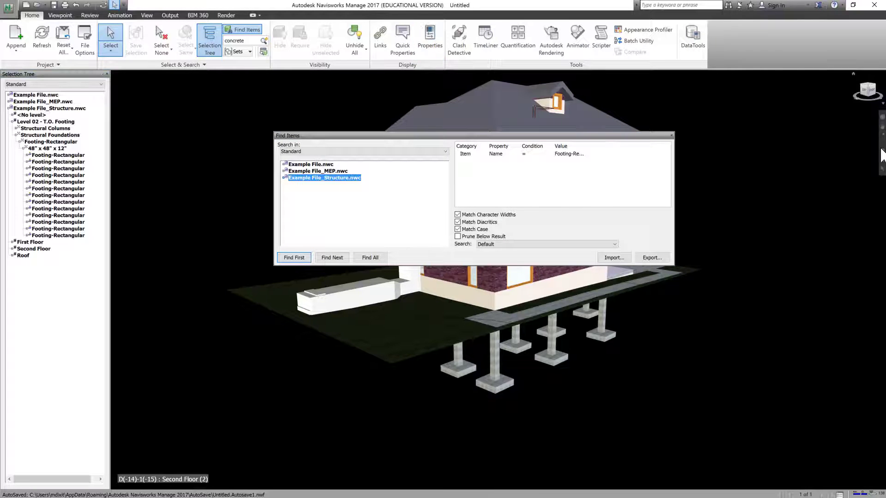
drag(397, 134, 233, 107)
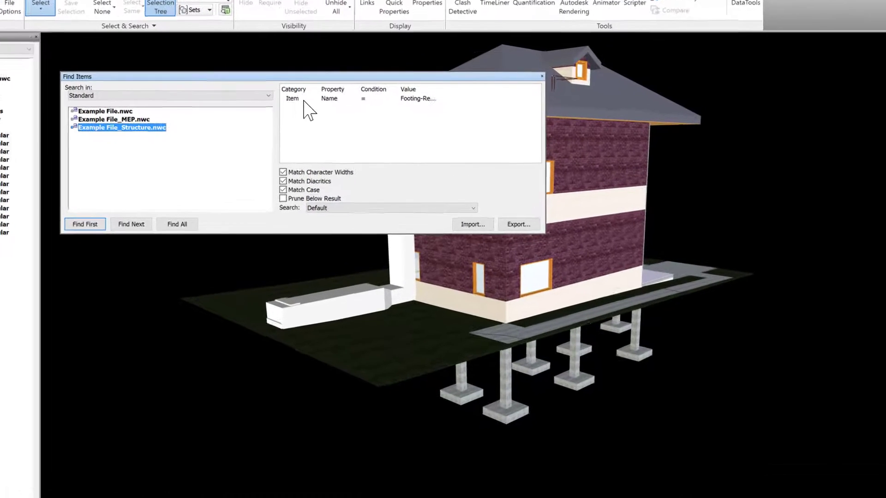
Reset the search criterion's category to Item and limit the search to Example File_Structure.nwc.
click(333, 125)
click(337, 124)
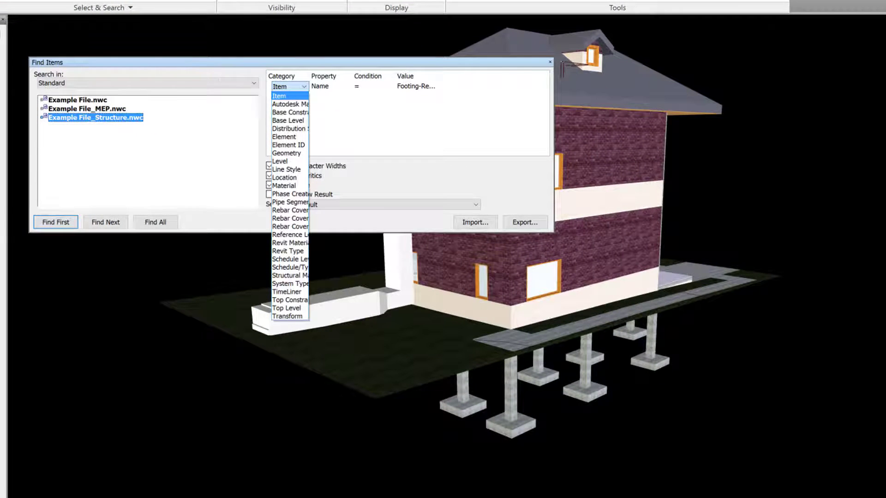
click(247, 69)
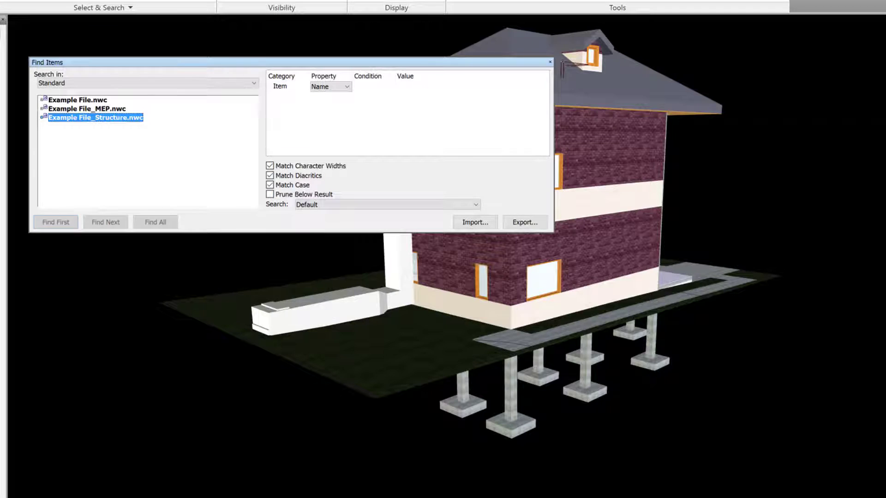
click(81, 100)
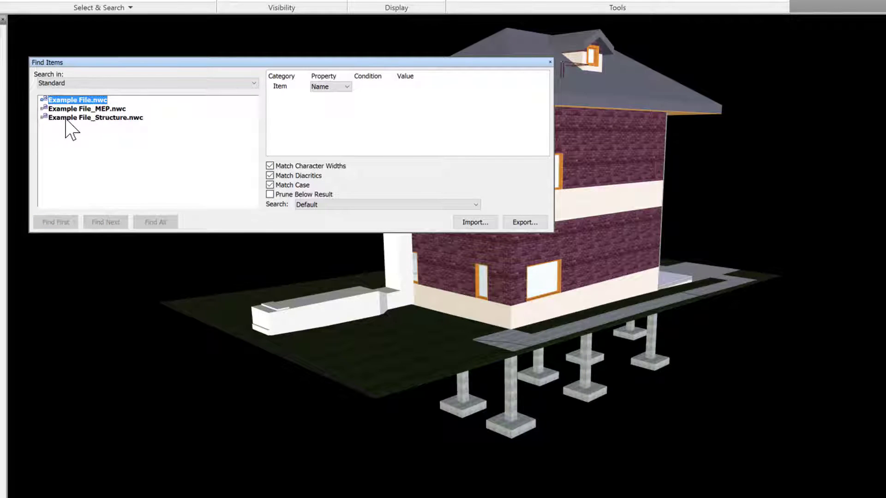
click(111, 118)
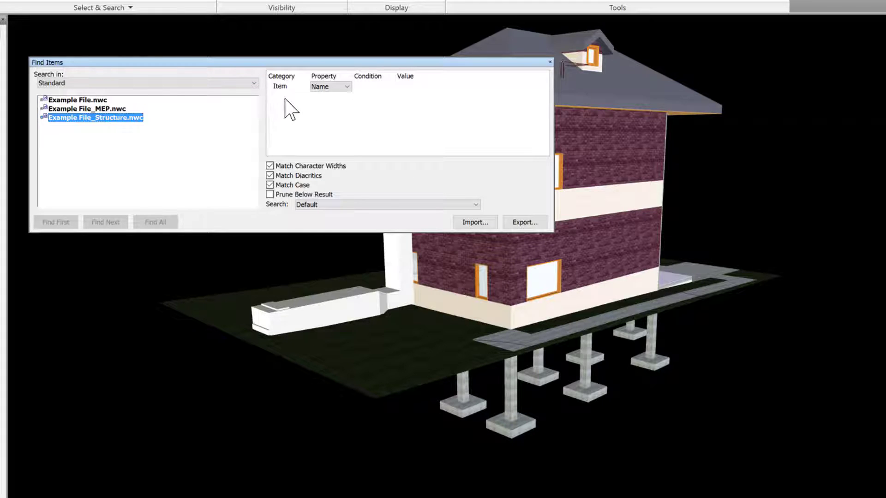
Define the search criterion with category Item, property Name and the equals (=) condition.
click(306, 88)
click(304, 87)
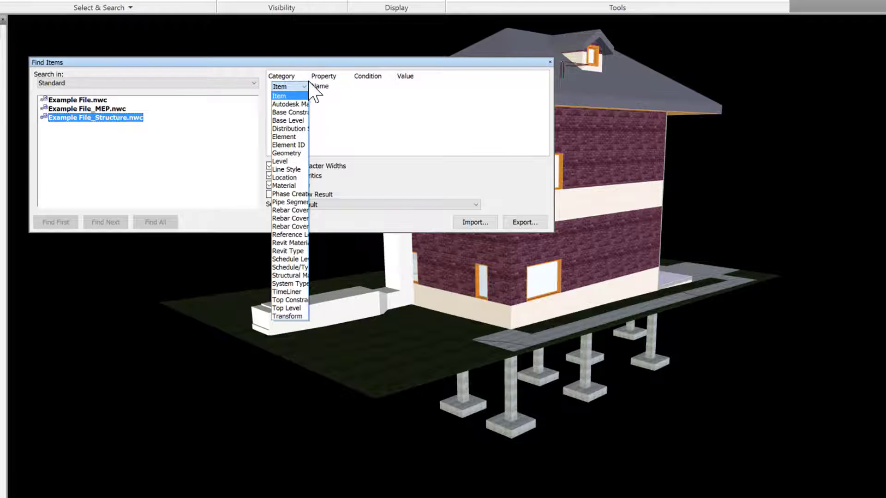
click(288, 96)
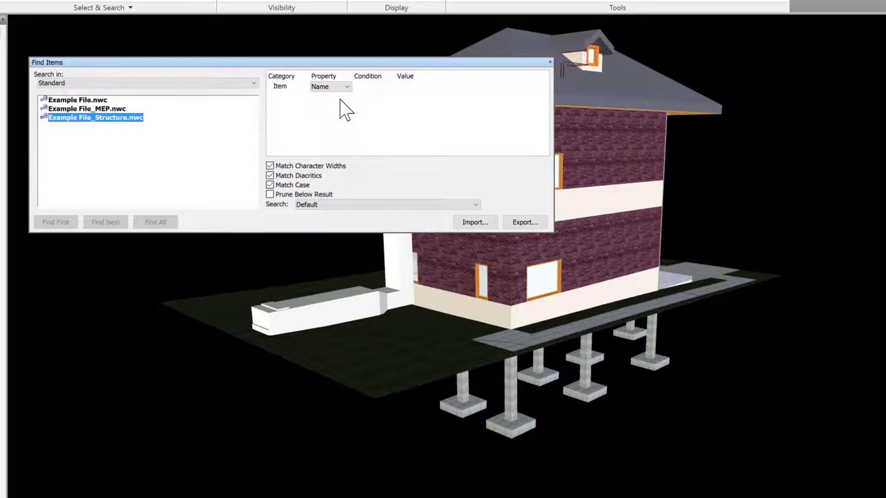
click(347, 86)
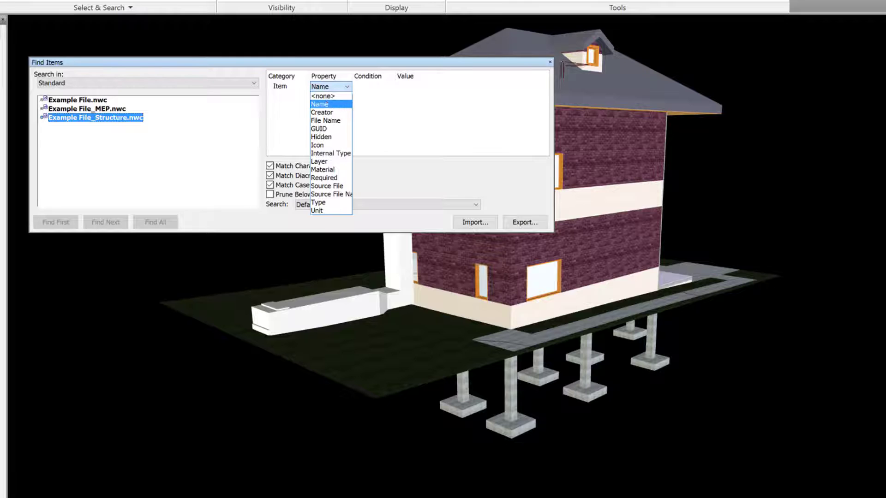
click(320, 104)
click(389, 86)
click(358, 94)
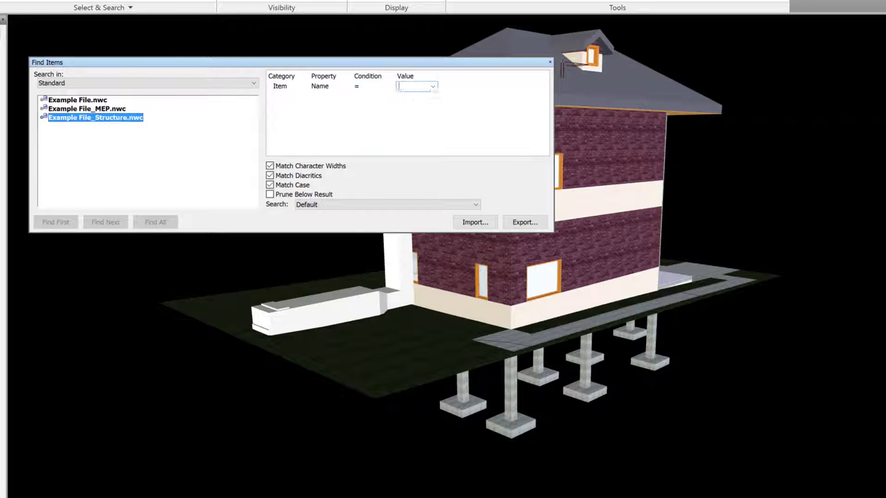
Set the search criterion's value to Rectangular Duct.
click(433, 86)
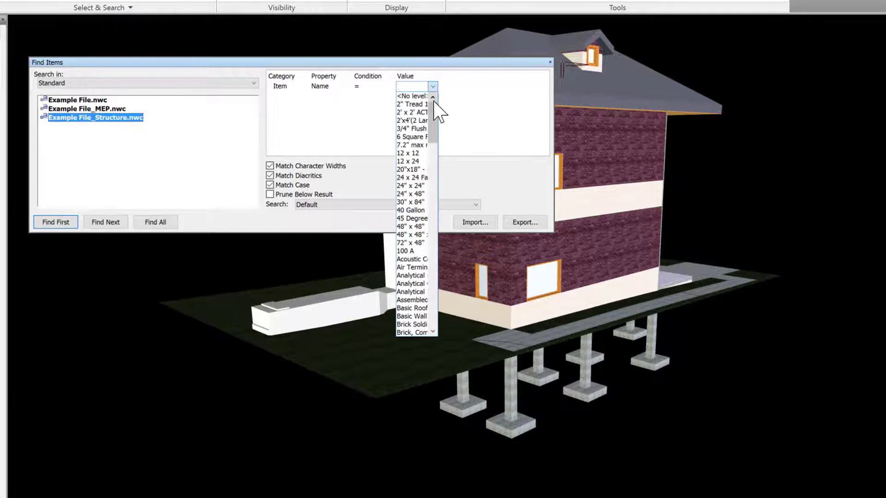
drag(434, 101, 428, 248)
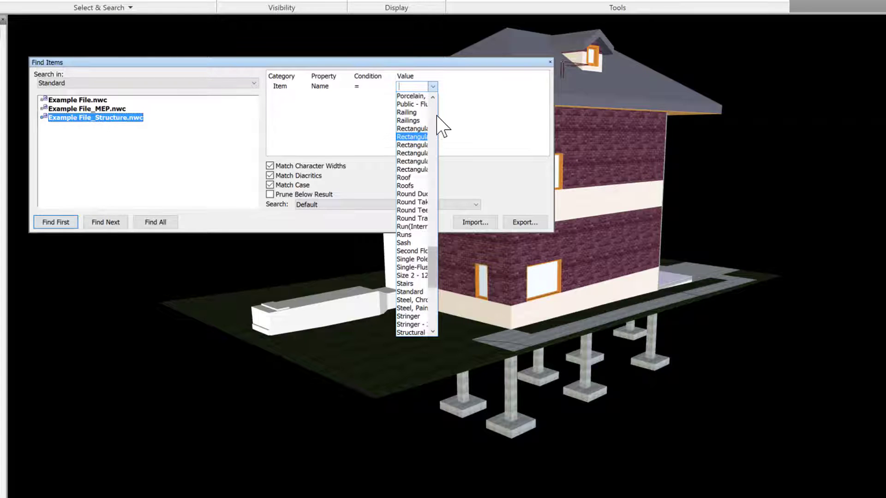
click(421, 139)
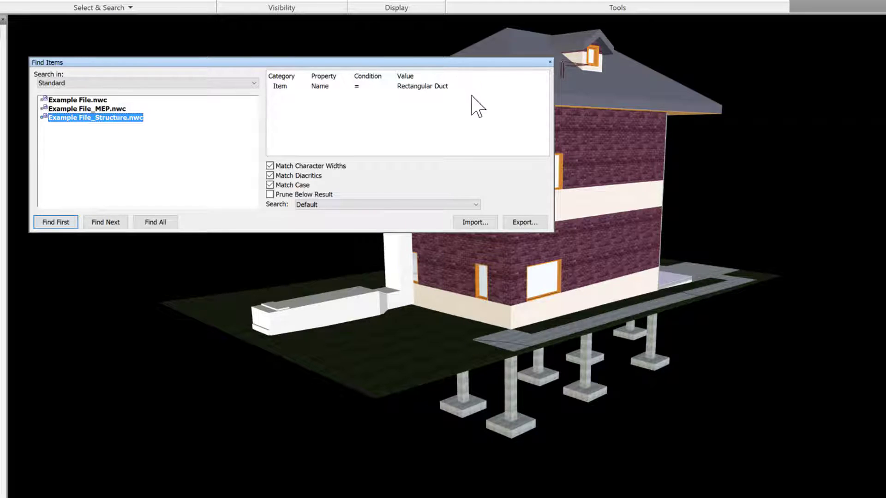
Set the search criterion's value to Footing-Rectangular and find all matching items in the structure file.
click(457, 86)
click(465, 86)
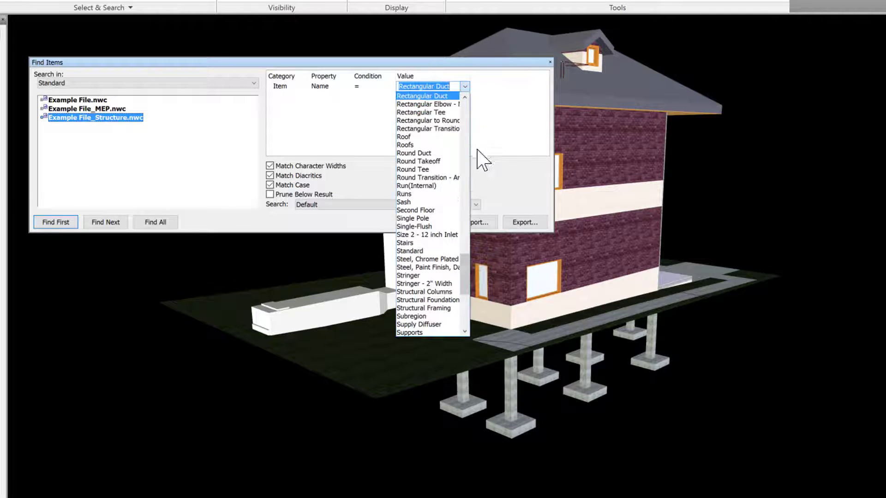
scroll(463, 253, up, 18)
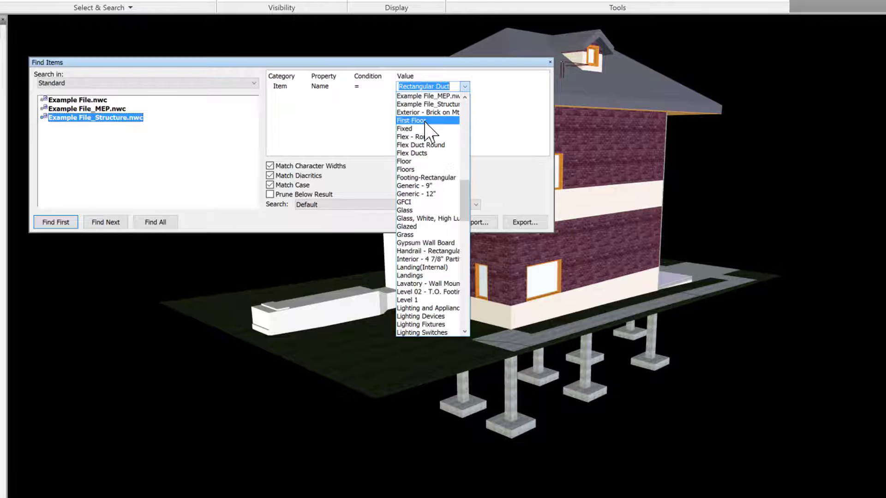
click(421, 178)
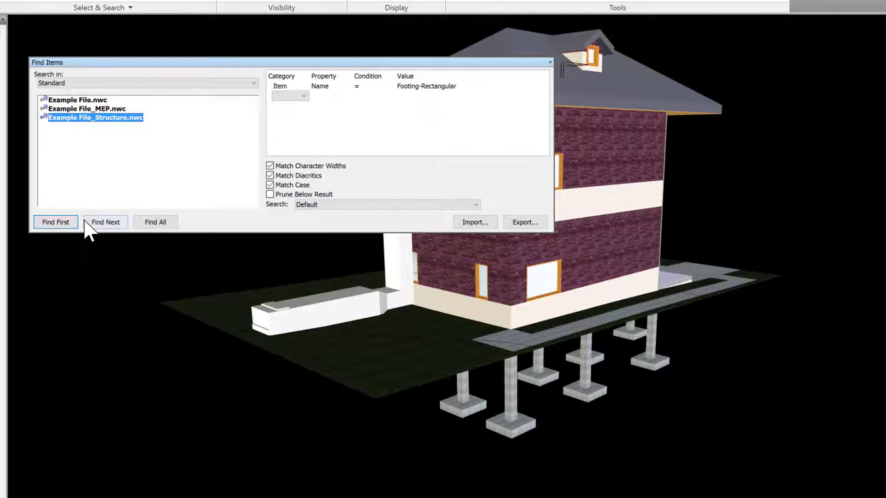
click(58, 223)
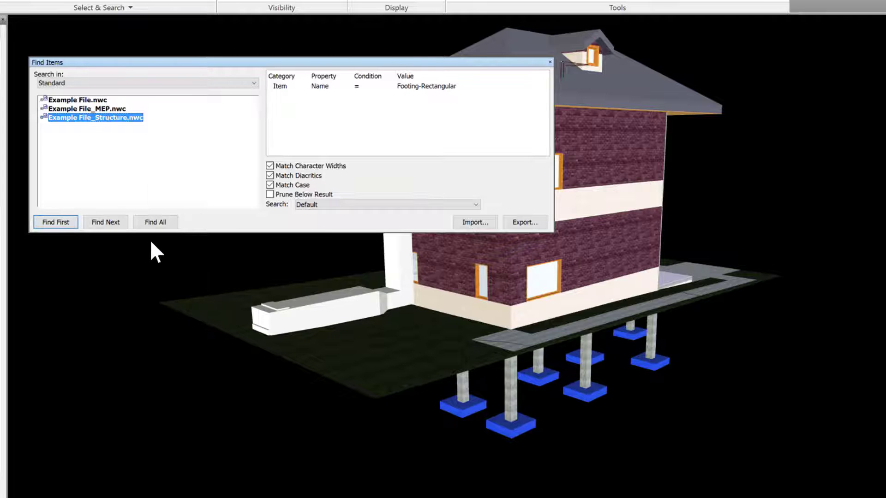
click(156, 223)
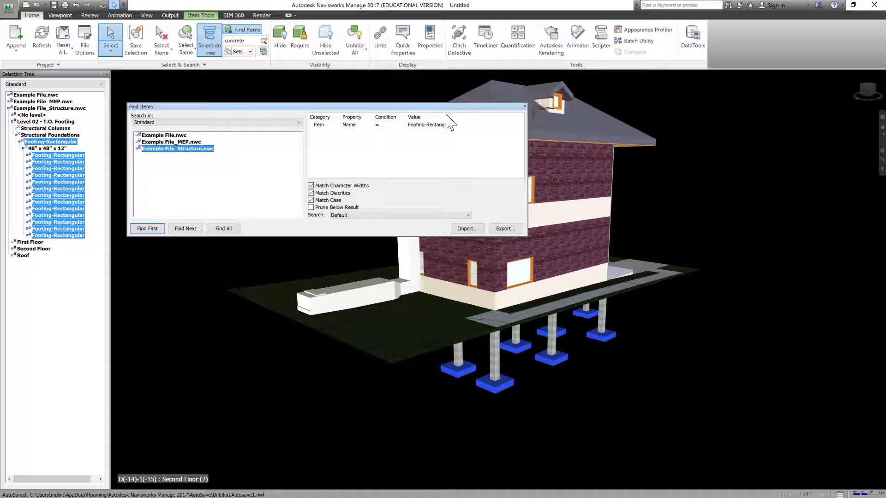
Clear the selection and search the structure file for items named 48" x 48" x 12".
click(395, 99)
click(441, 126)
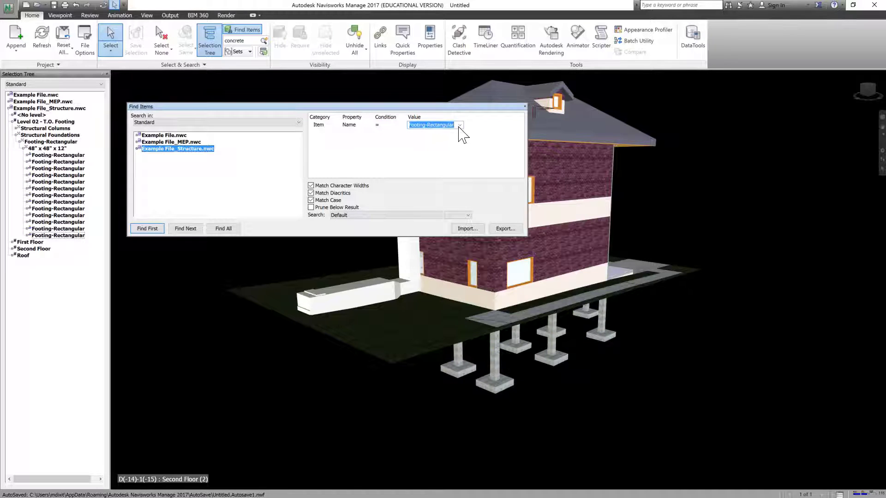
click(460, 125)
drag(460, 221, 455, 155)
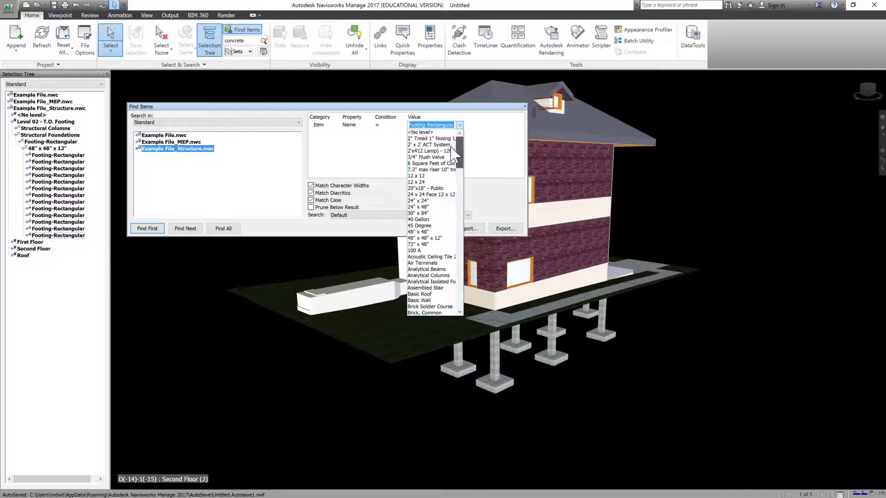
click(432, 239)
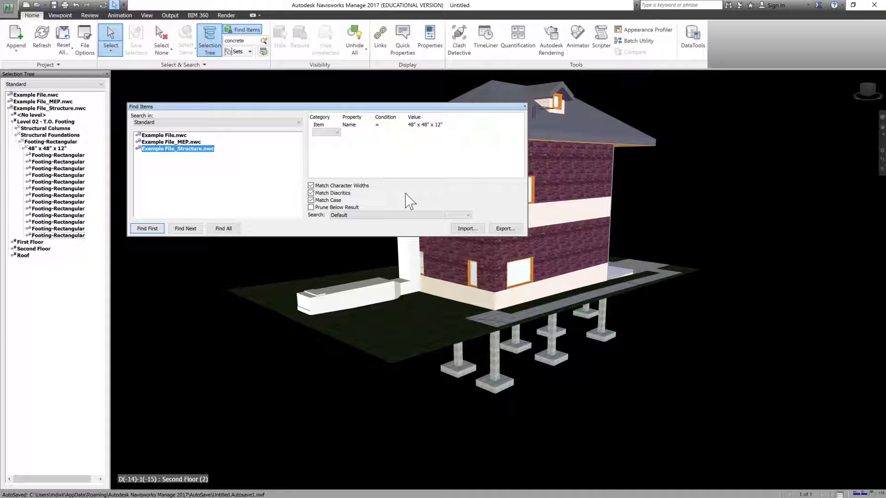
click(147, 228)
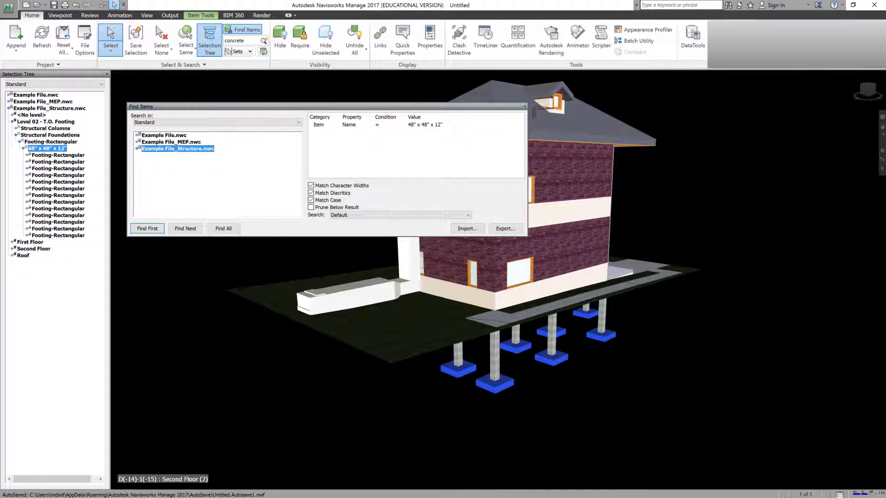
Close the Find Items window, clear the selection and display the Sets window.
click(525, 107)
click(258, 154)
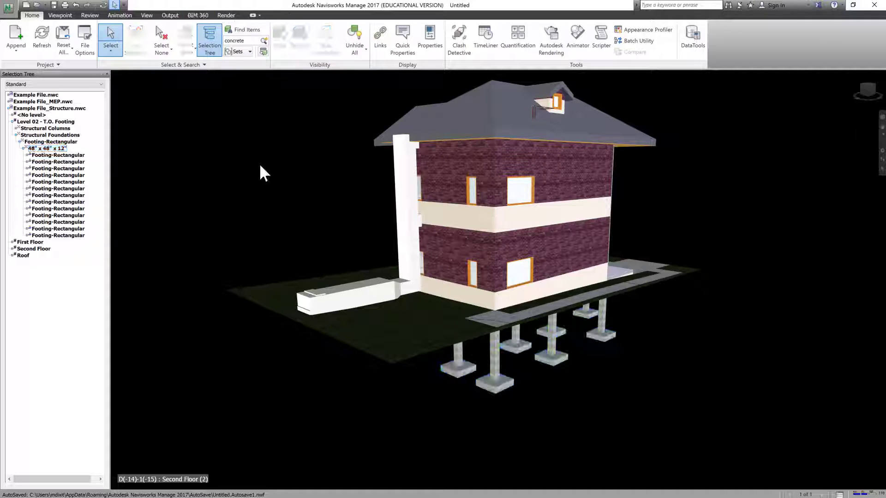
click(147, 15)
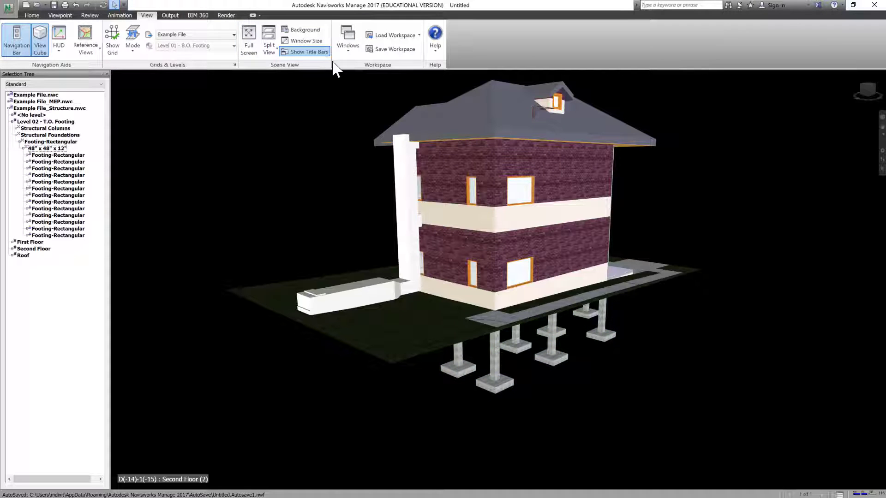
click(348, 39)
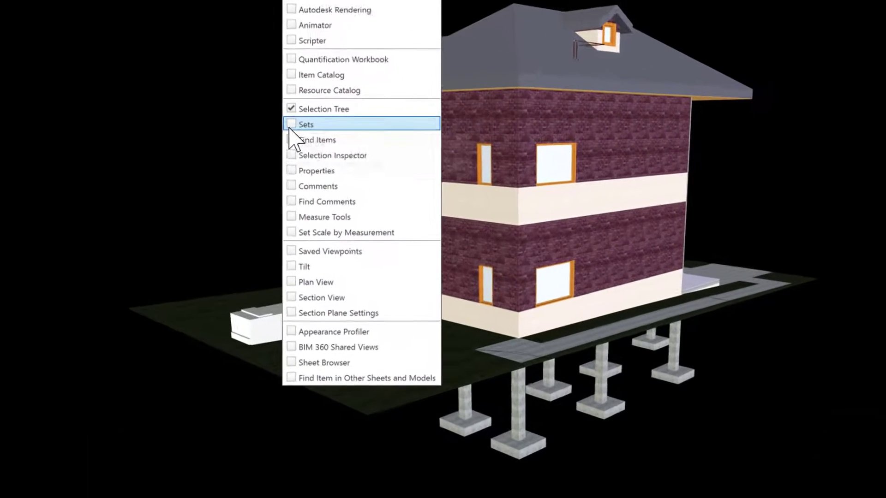
click(288, 120)
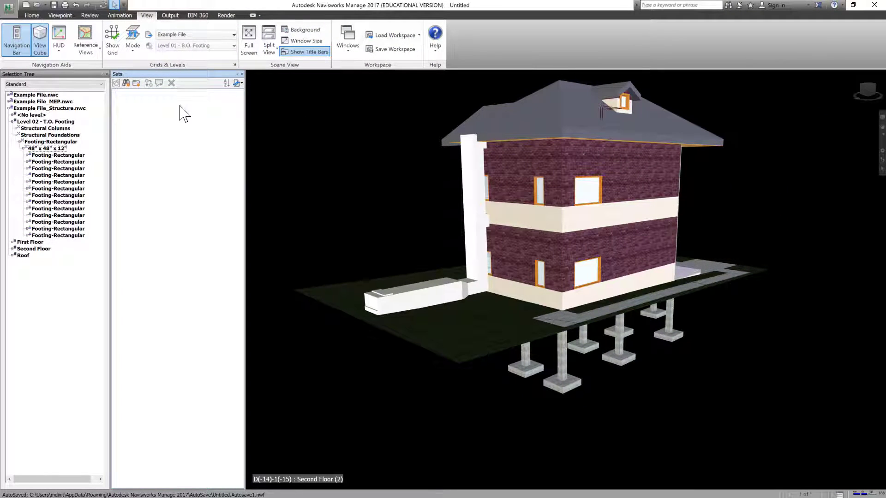
From beneath the building, select together the seven footings in the rows nearest the low white wall.
click(74, 156)
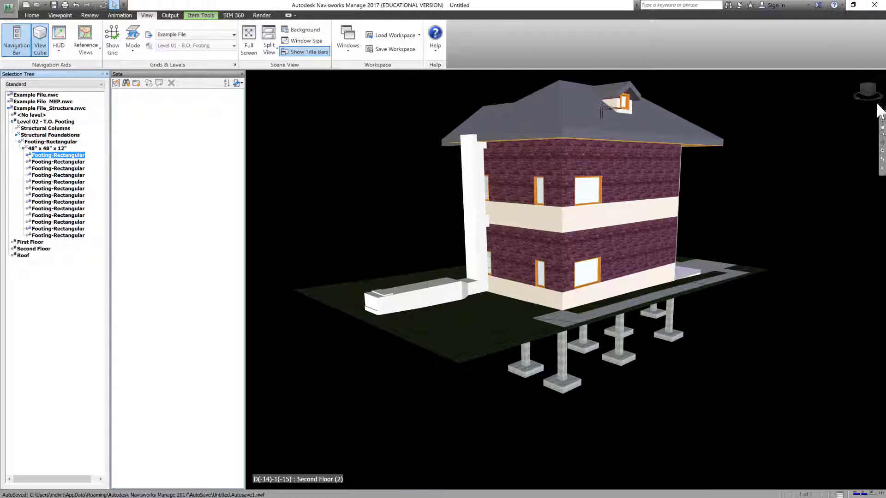
click(882, 117)
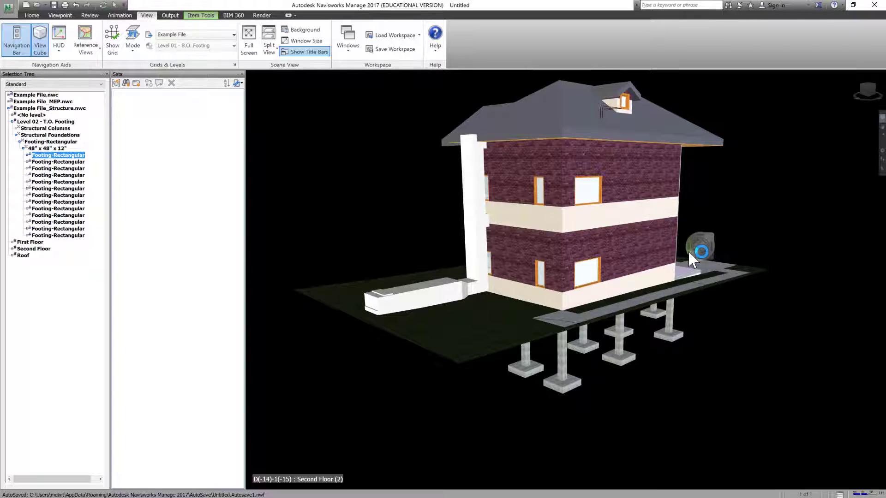
drag(688, 250, 386, 228)
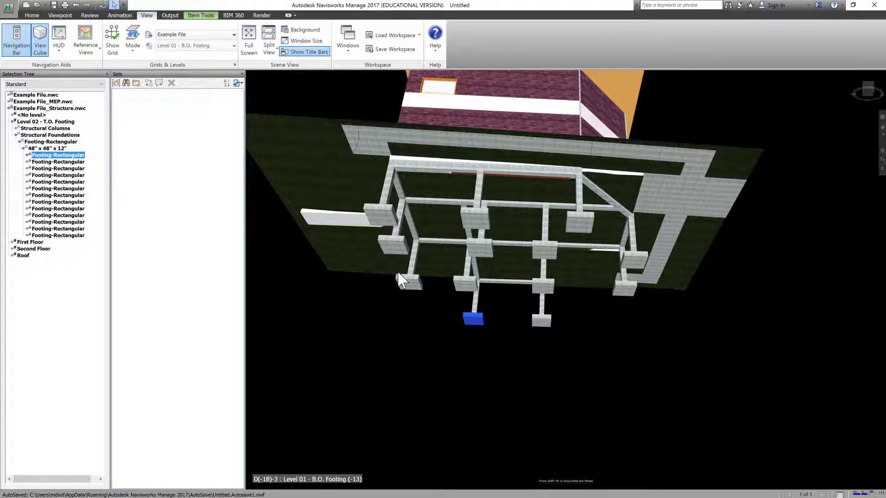
click(429, 357)
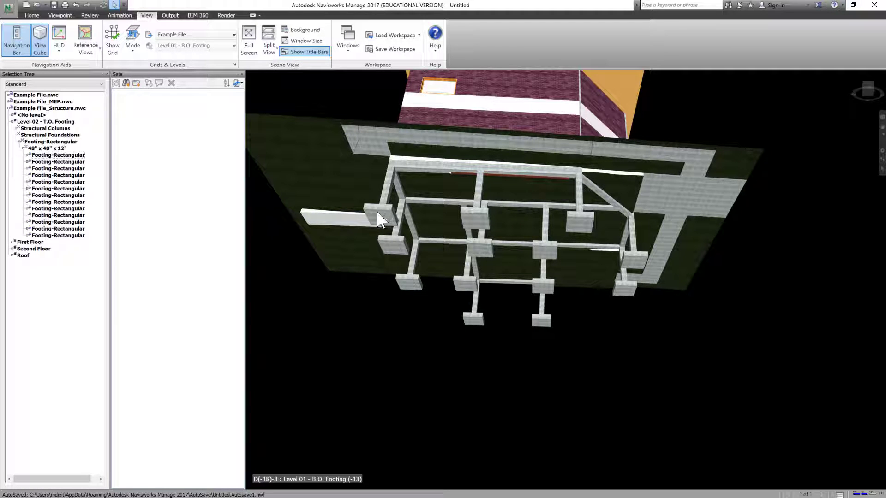
click(388, 215)
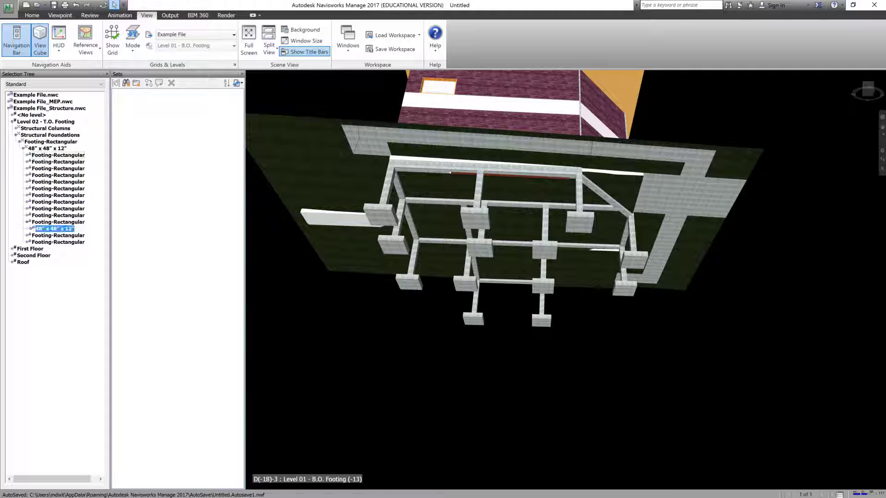
ctrl+click(475, 222)
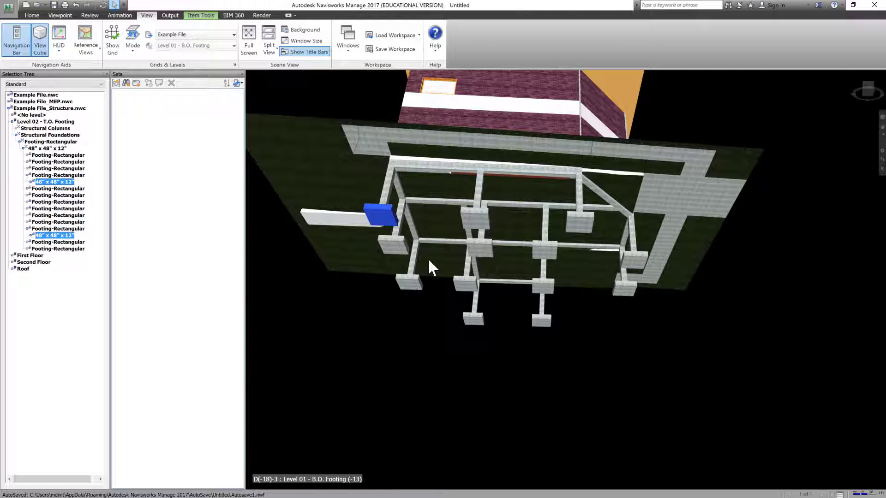
ctrl+click(393, 245)
ctrl+click(482, 251)
ctrl+click(409, 283)
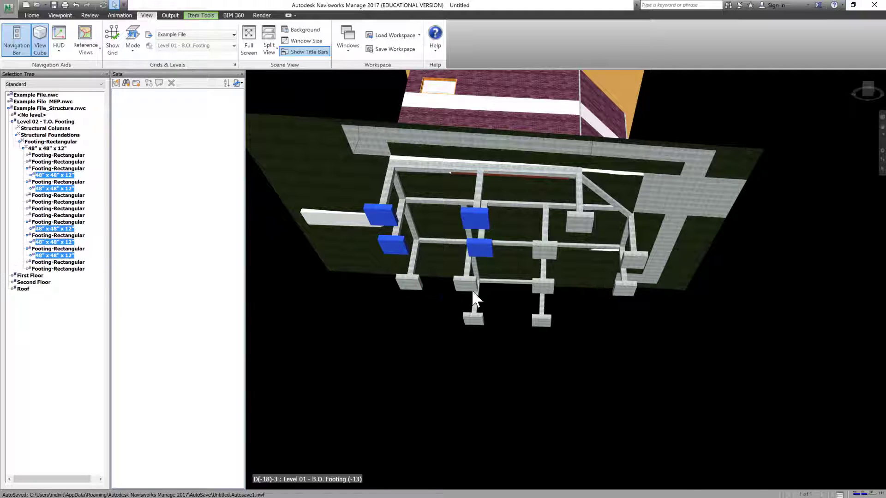
ctrl+click(469, 285)
ctrl+click(472, 319)
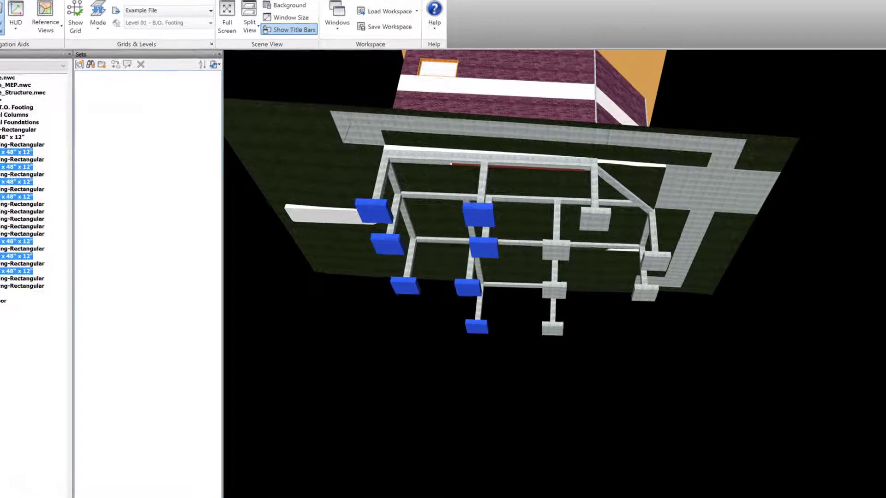
Save the selected footings as a selection set named Footing First Batch.
right_click(137, 111)
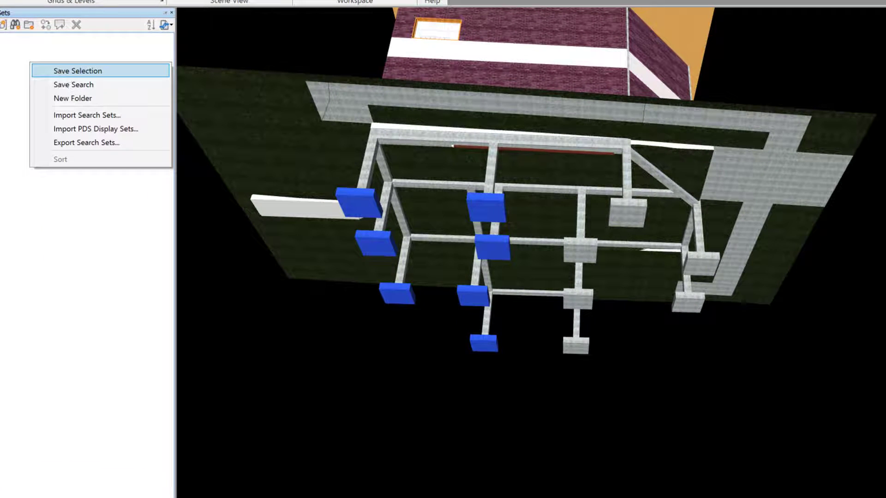
click(58, 71)
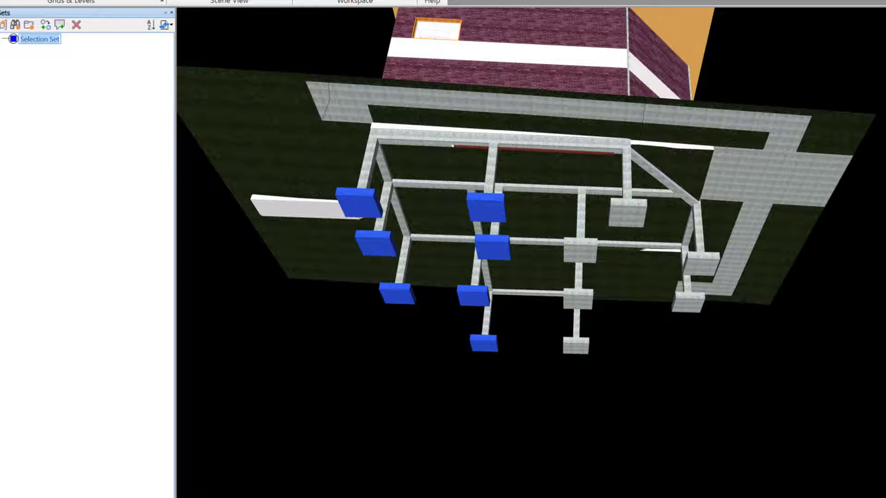
text(Footing First Batch)
click(109, 81)
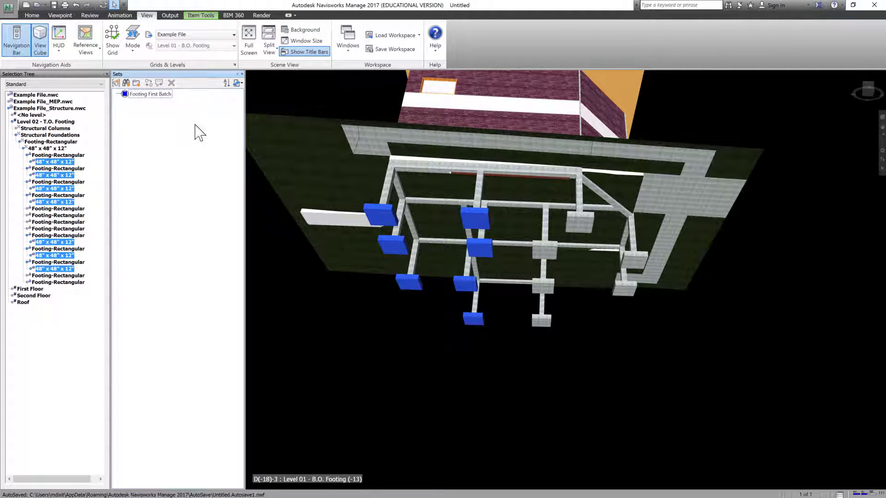
Clear the selection and select together the remaining six footings not included in Footing First Batch.
click(296, 321)
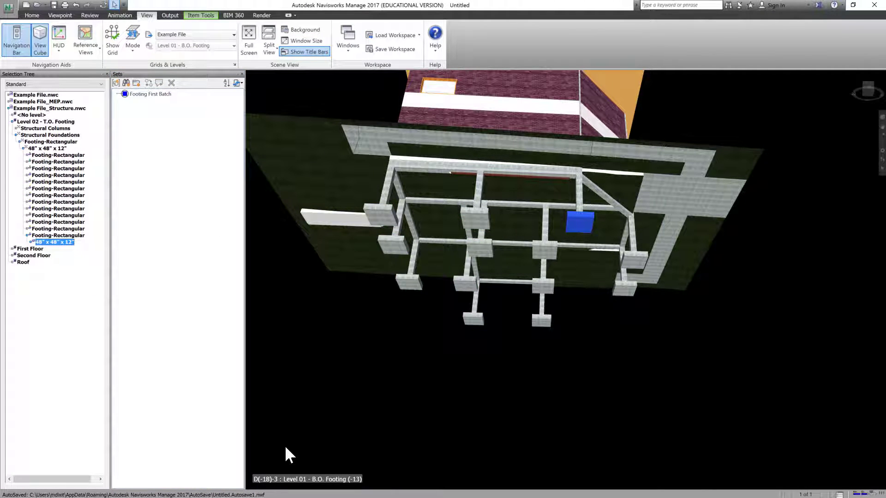
ctrl+click(550, 248)
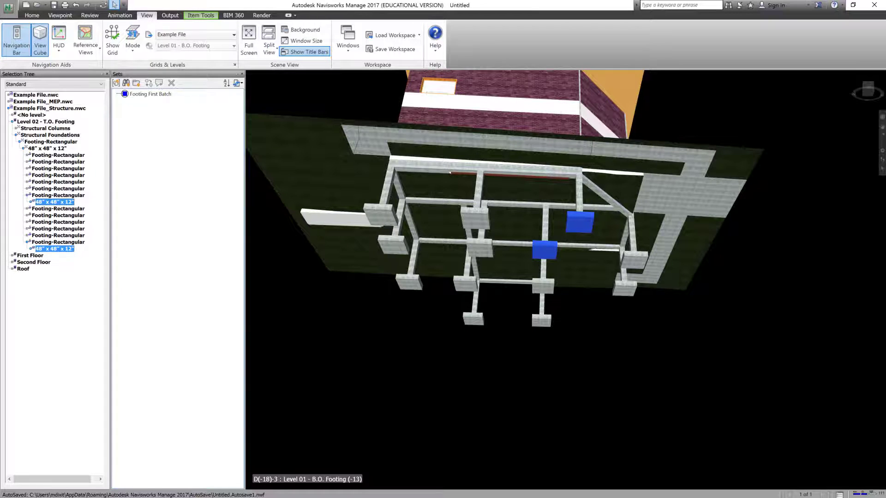
ctrl+click(543, 286)
ctrl+click(540, 321)
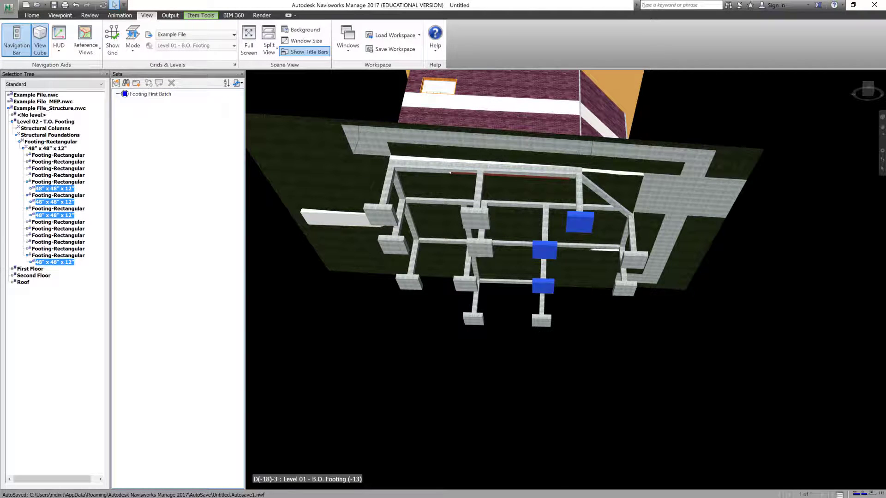
ctrl+click(635, 258)
ctrl+click(627, 290)
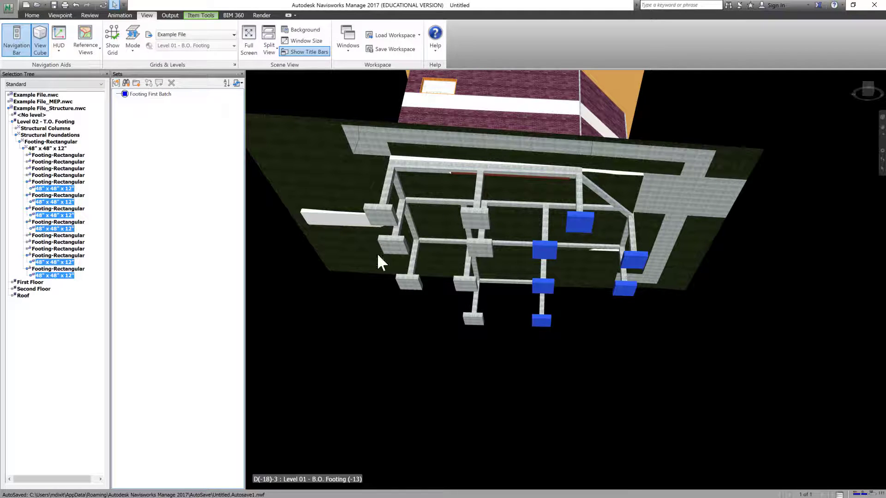
Save the six selected footings as a selection set named Footing Second Batch.
right_click(175, 141)
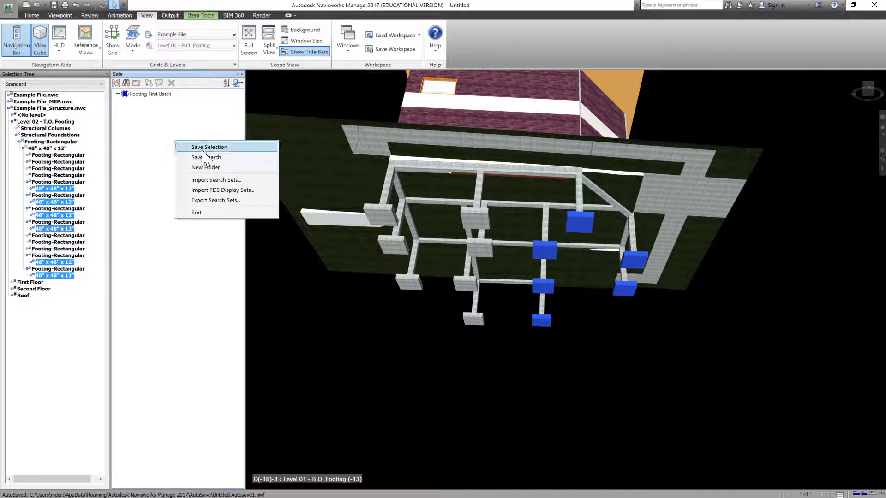
click(203, 148)
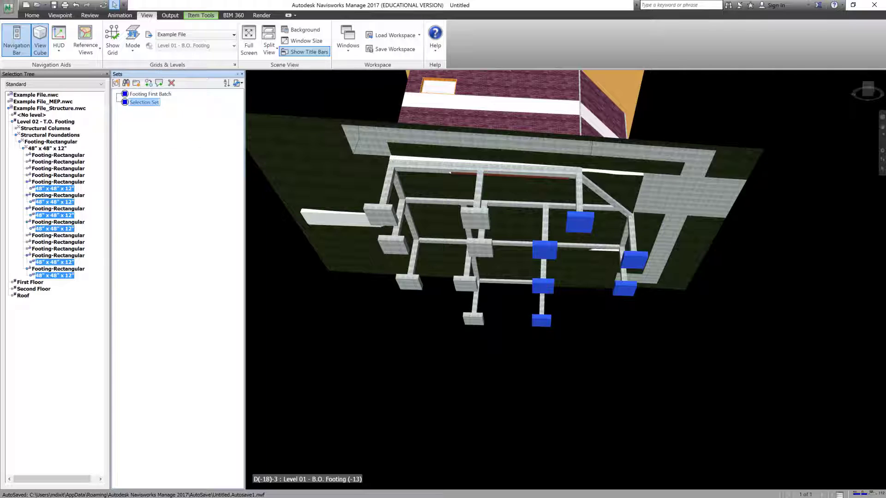
text(Footing)
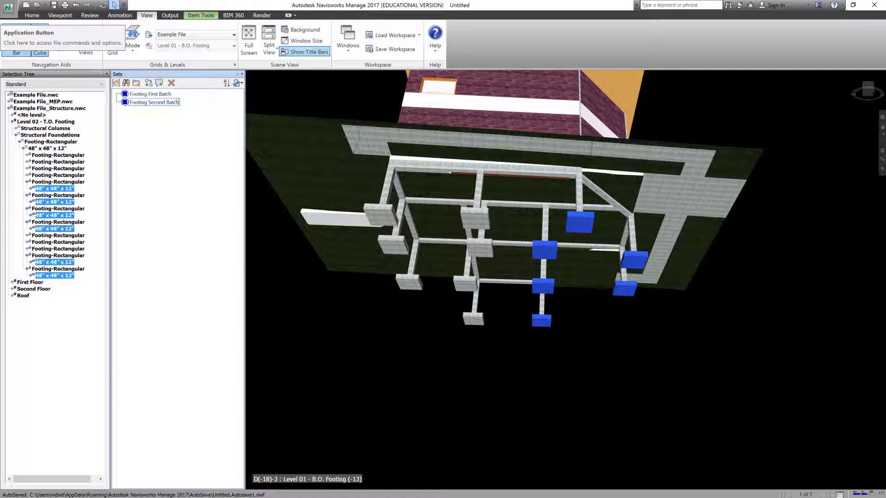
text(Second Batch)
key(Return)
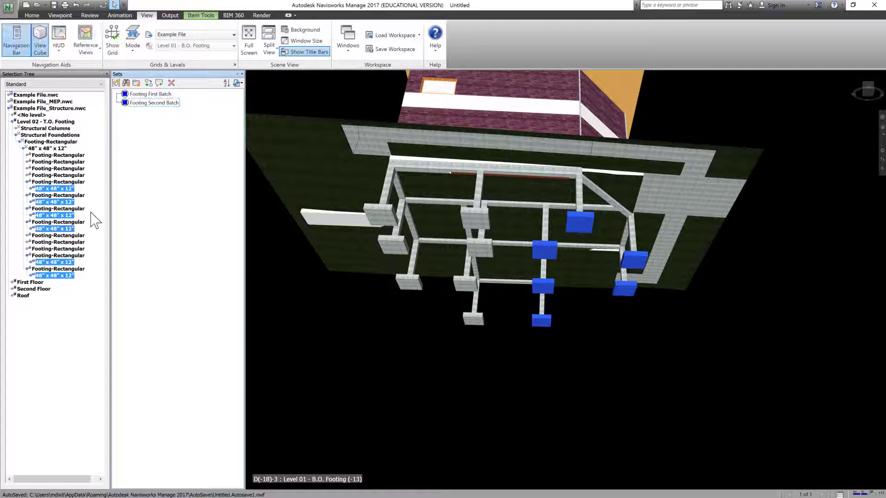
Clear the selection and reselect the footings through the saved selection sets.
click(416, 364)
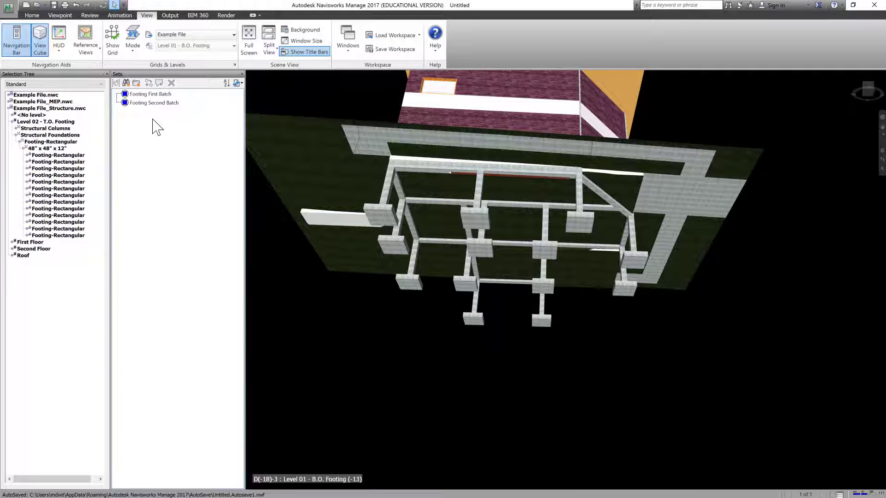
click(146, 102)
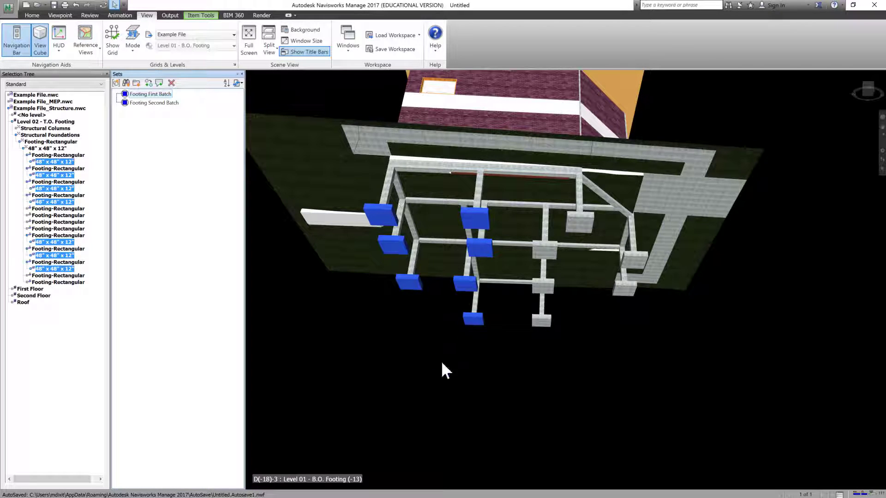
Recall the footings saved in the Footing Second Batch selection set and clear the selection.
click(166, 103)
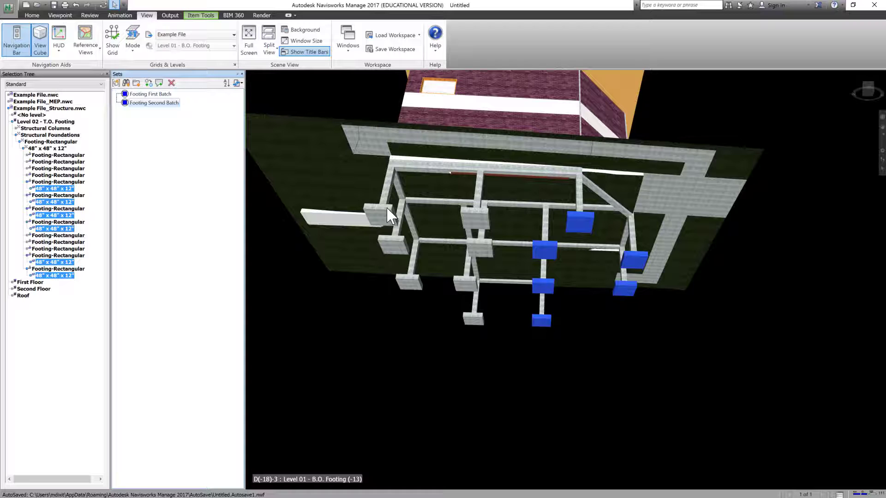
click(419, 378)
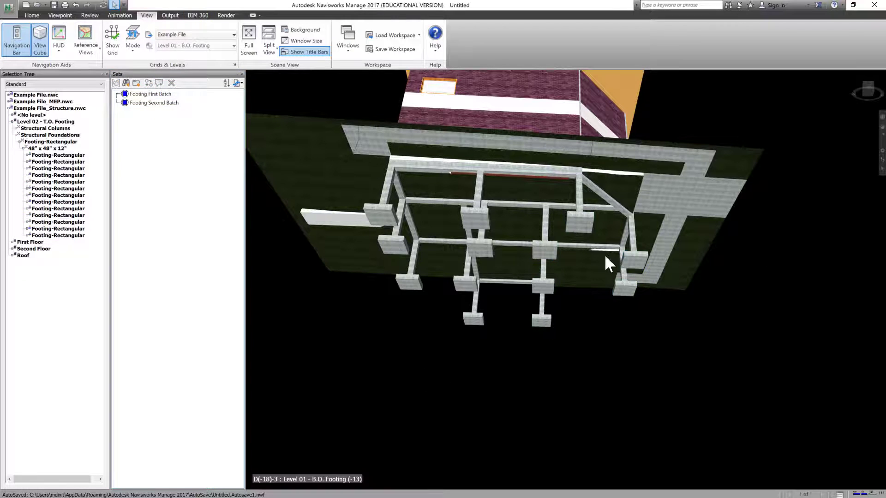
Find all items in Example File.nwc whose item name equals Basic Wall, keeping the search window clear of the model.
click(33, 15)
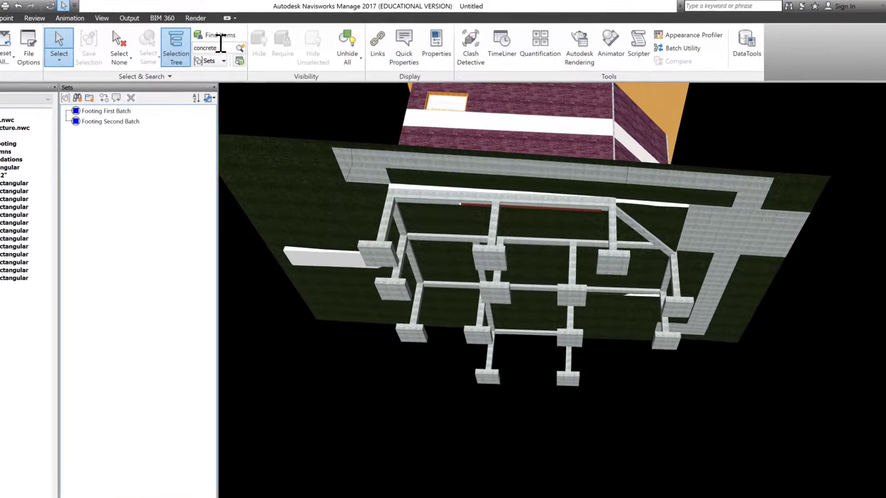
click(220, 35)
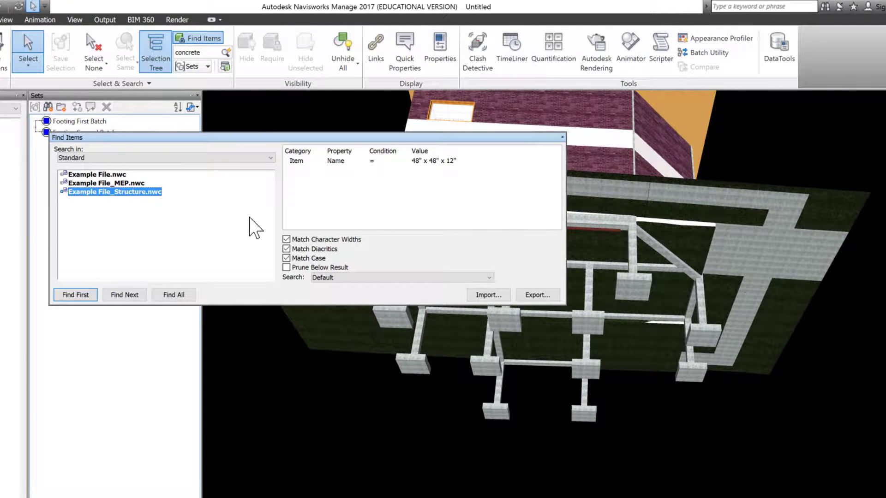
click(62, 174)
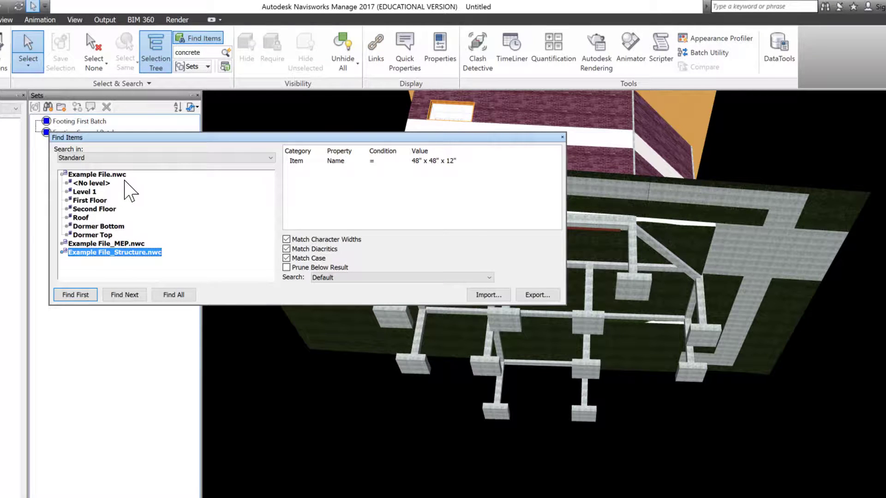
click(89, 175)
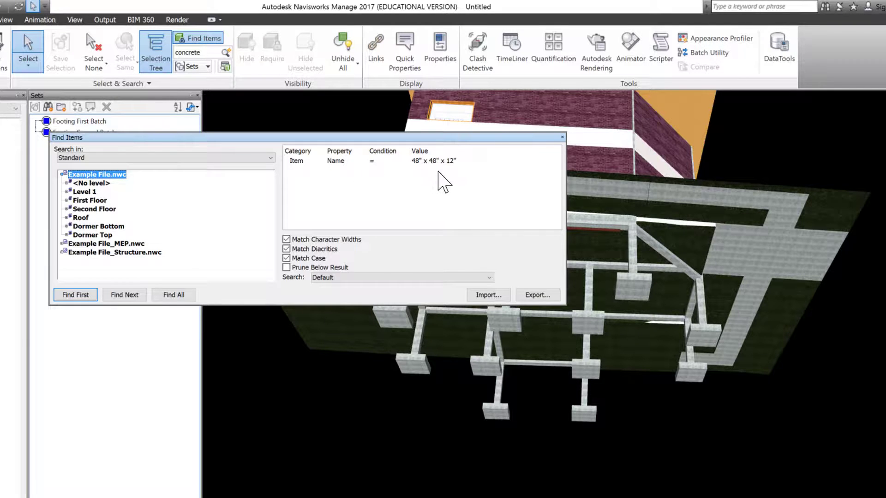
click(467, 161)
click(479, 161)
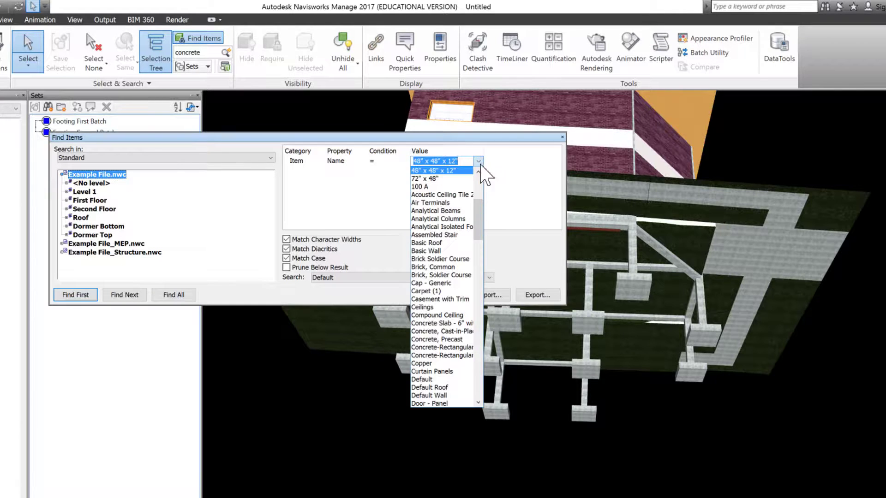
click(427, 251)
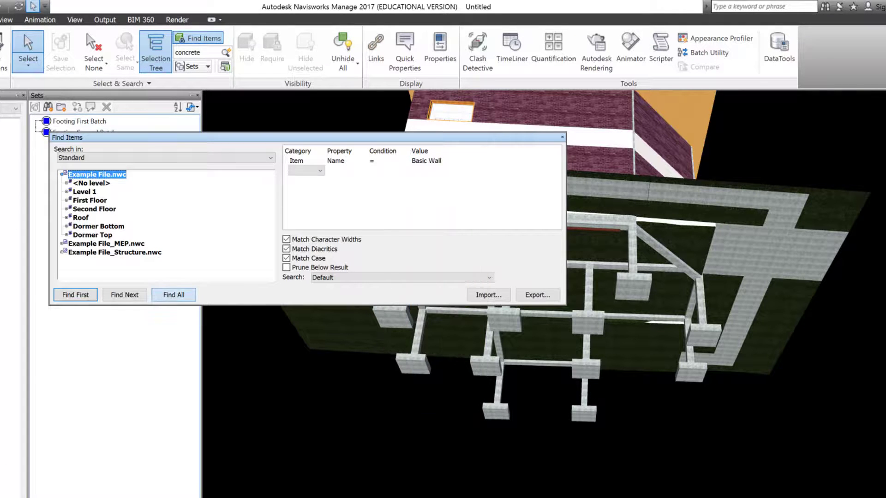
click(174, 294)
drag(419, 147, 563, 422)
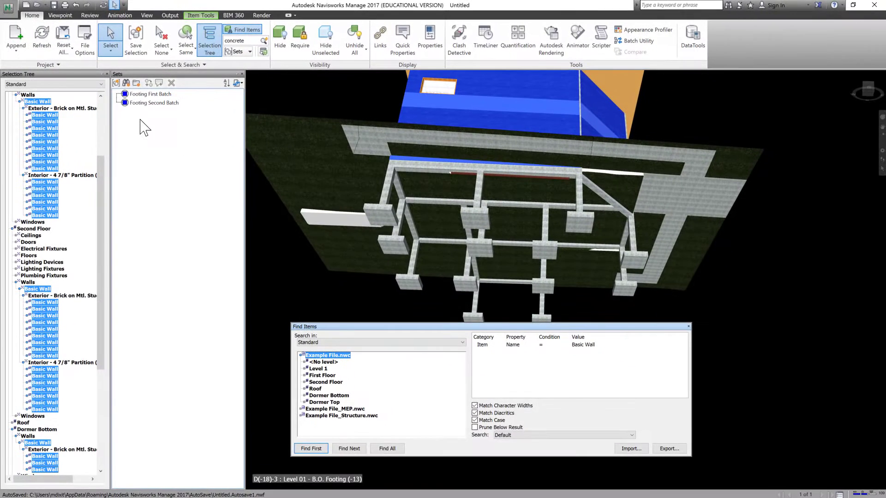
Save the current wall search as a search set named Basic Walls.
right_click(139, 119)
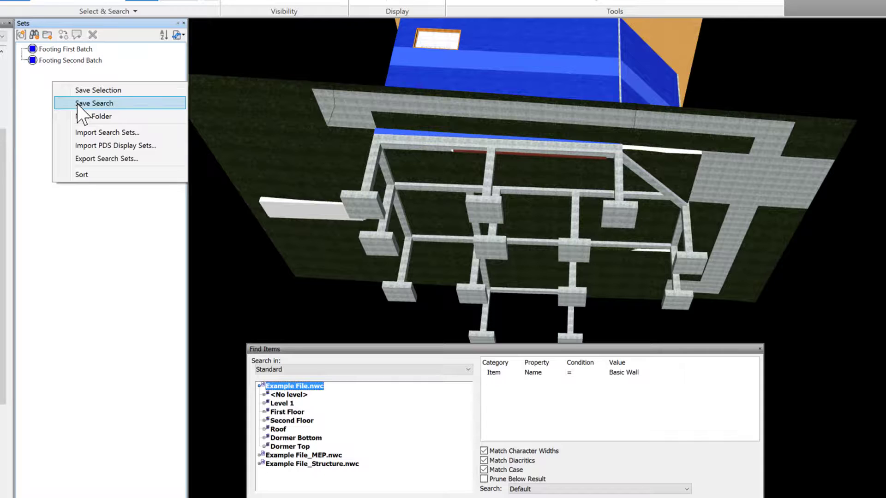
click(111, 104)
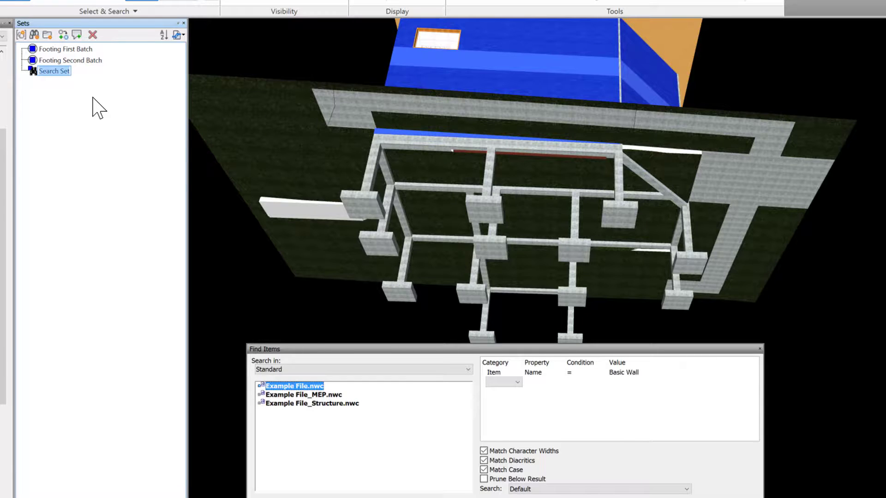
text(Basic Walls)
key(Return)
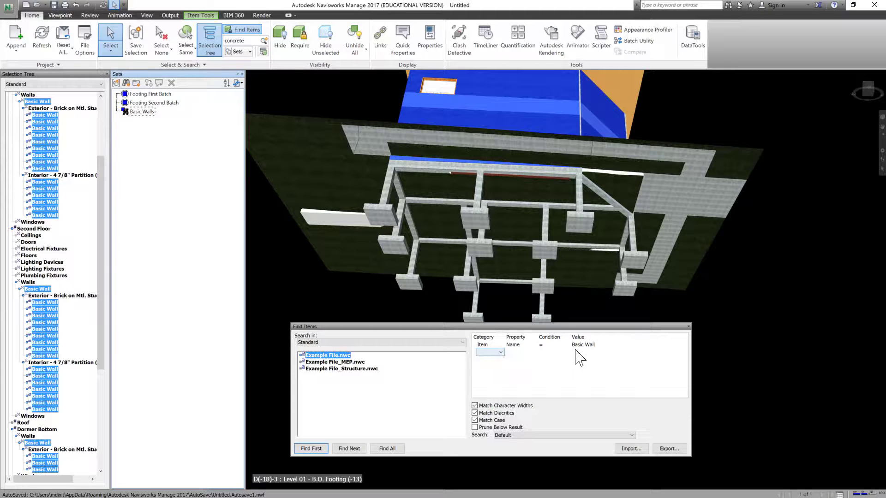
Change the item name criterion to Windows and find all matching items in Example File.nwc.
click(591, 346)
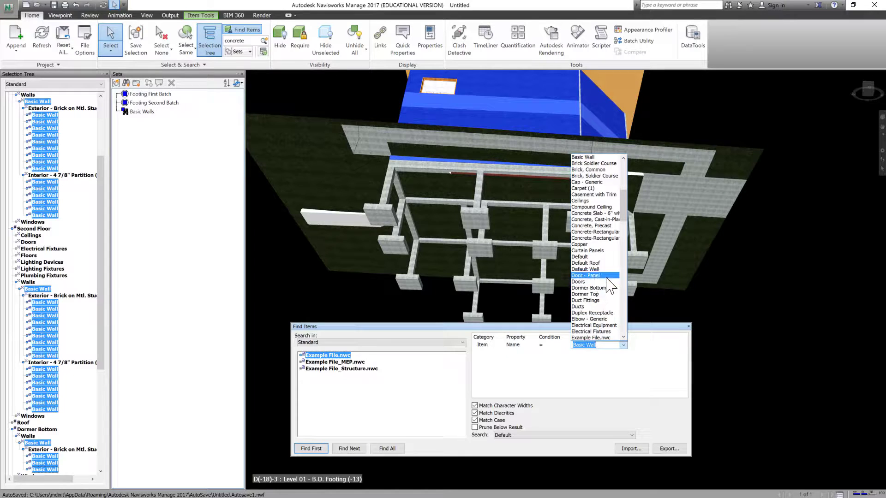
scroll(600, 295, down, 10)
click(600, 295)
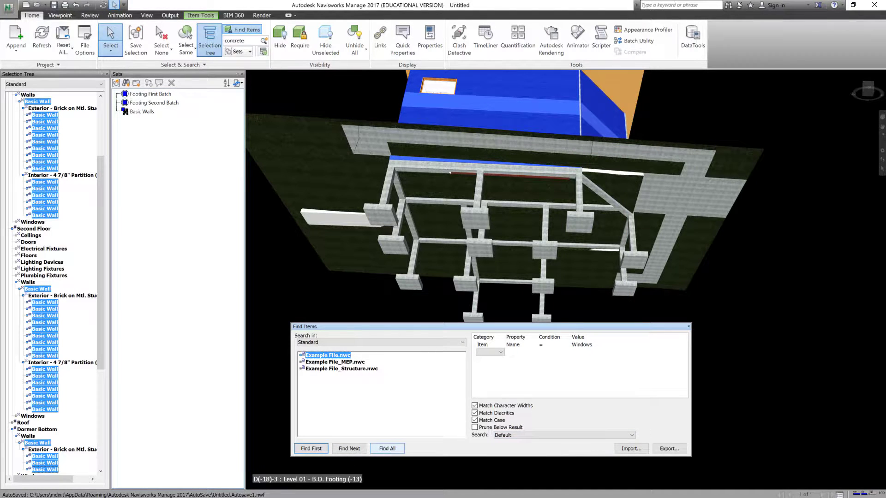
click(387, 448)
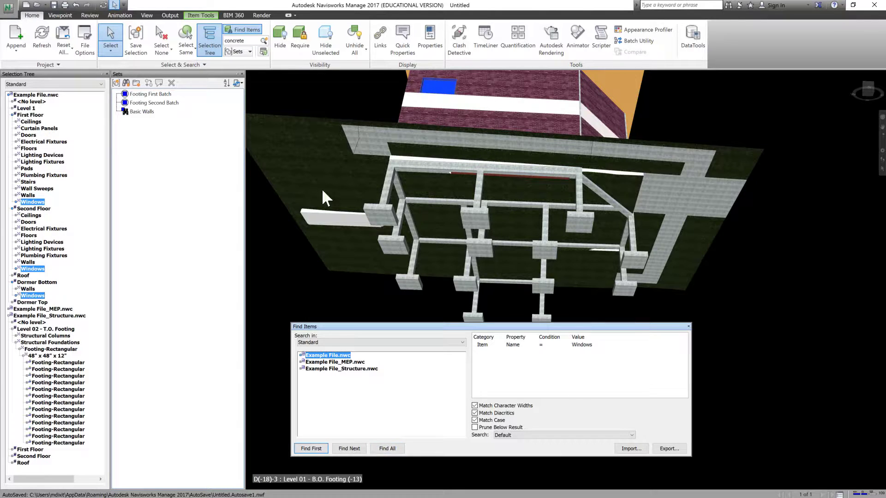
Save the window search as a search set named Windows and close the item search.
right_click(154, 130)
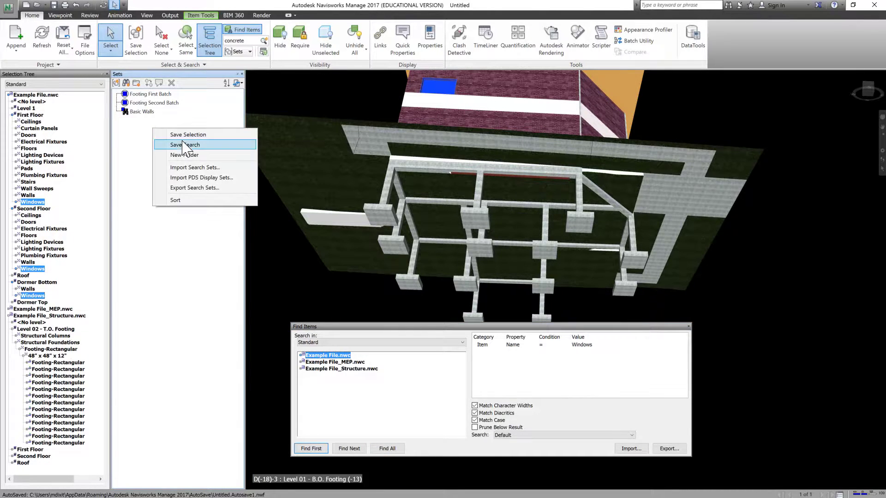
click(185, 145)
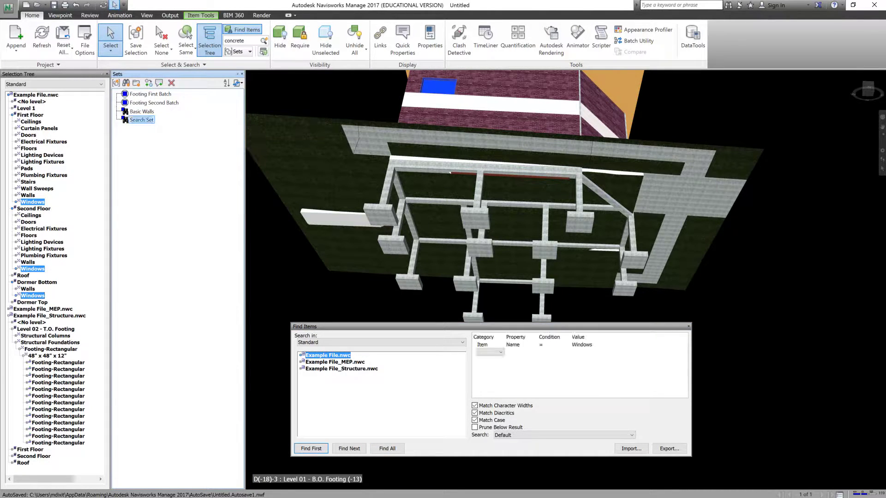
text(Windows)
key(Return)
click(688, 327)
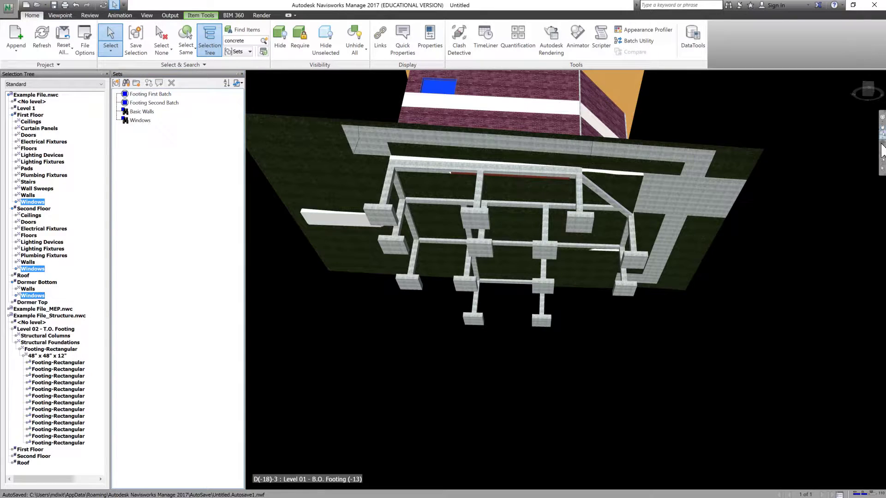
Clear the selection and check the Footing First Batch, Footing Second Batch, Basic Walls and Windows sets one by one on the whole building.
click(882, 118)
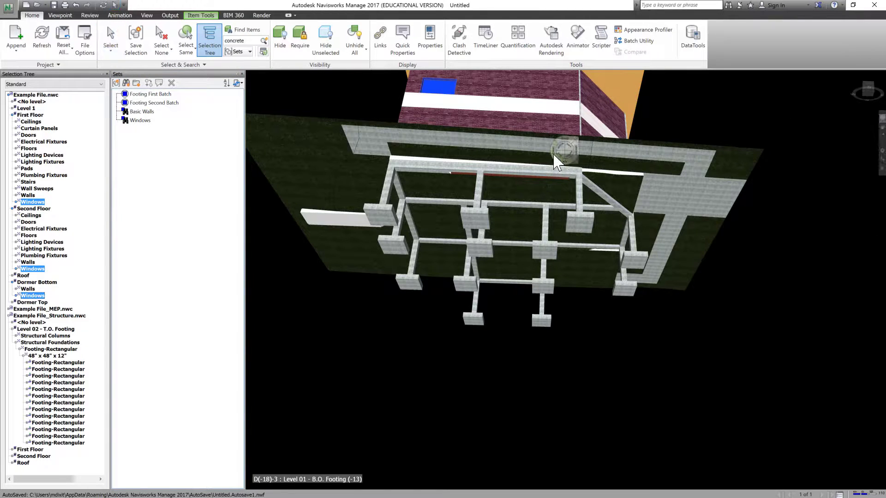
mouse_move(554, 157)
mouse_down()
mouse_move(585, 212)
mouse_move(628, 252)
mouse_up()
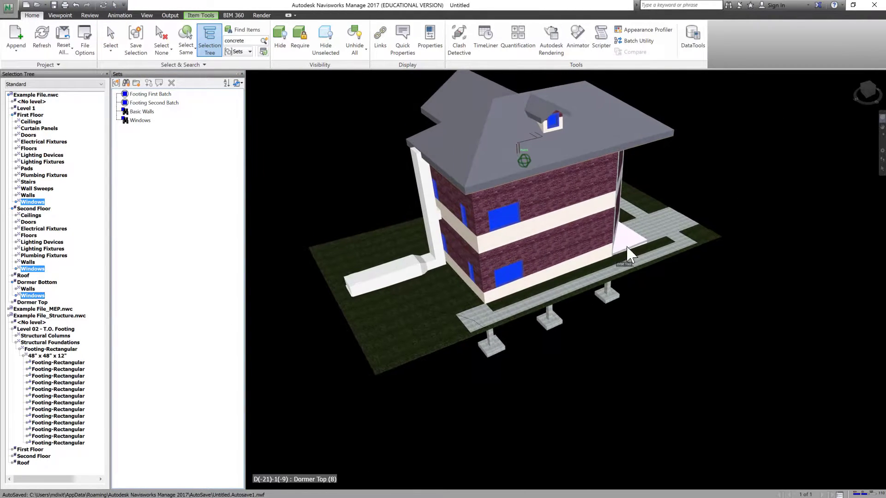
drag(688, 203, 743, 289)
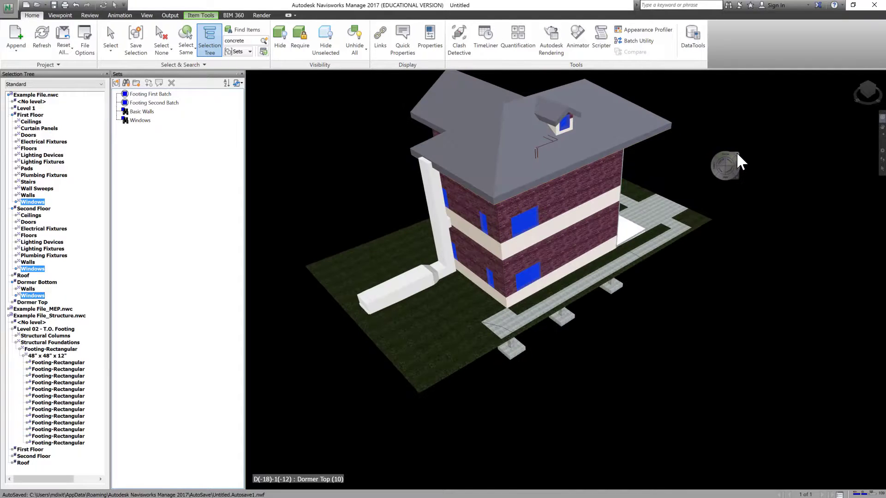
click(738, 153)
click(267, 132)
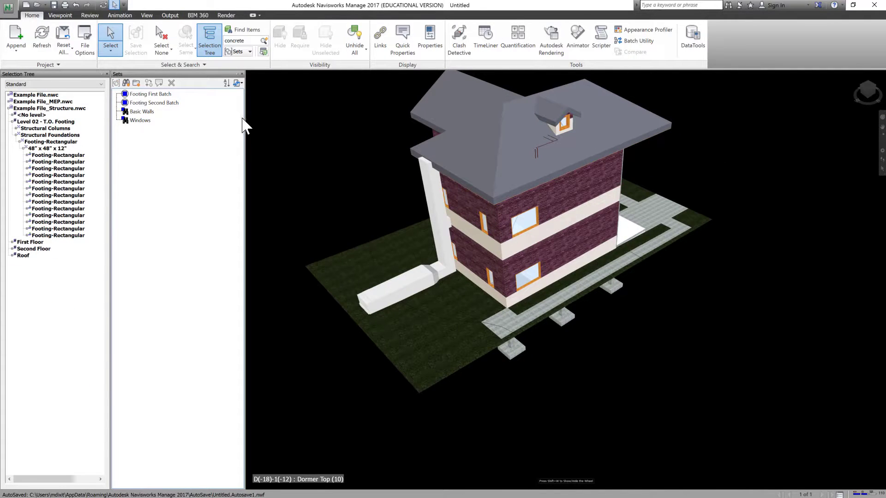
click(152, 94)
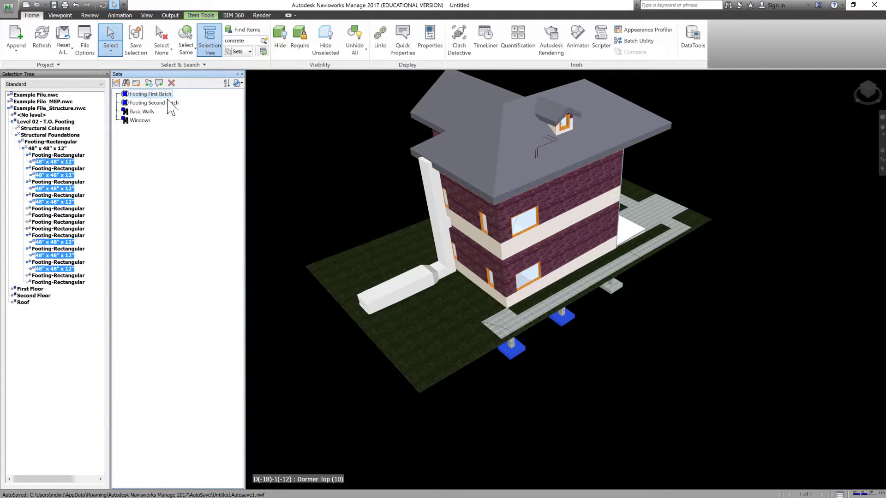
click(162, 103)
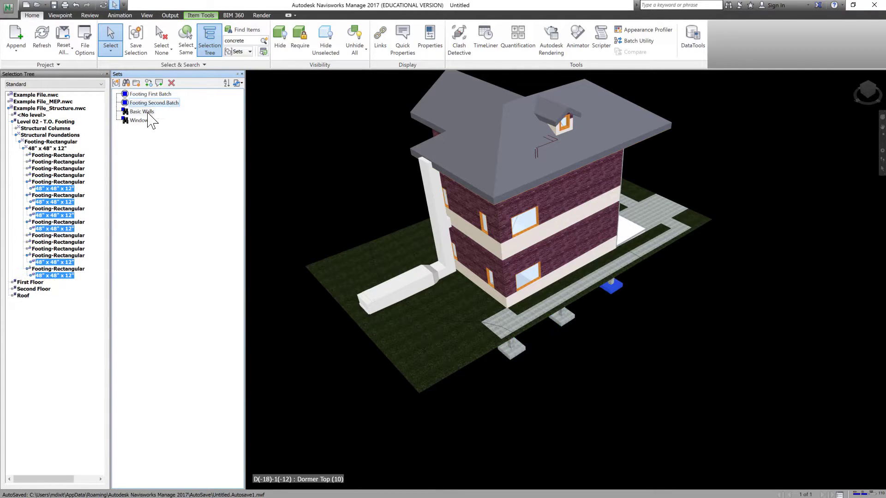
click(142, 111)
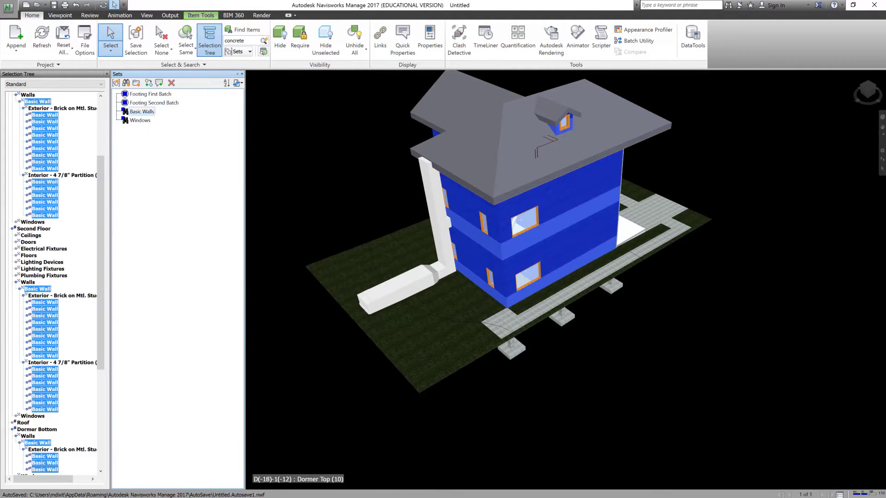
click(140, 120)
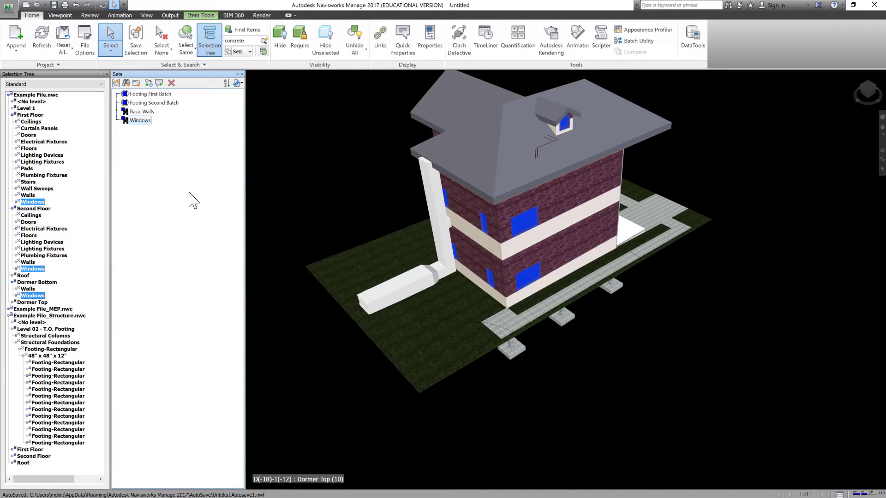